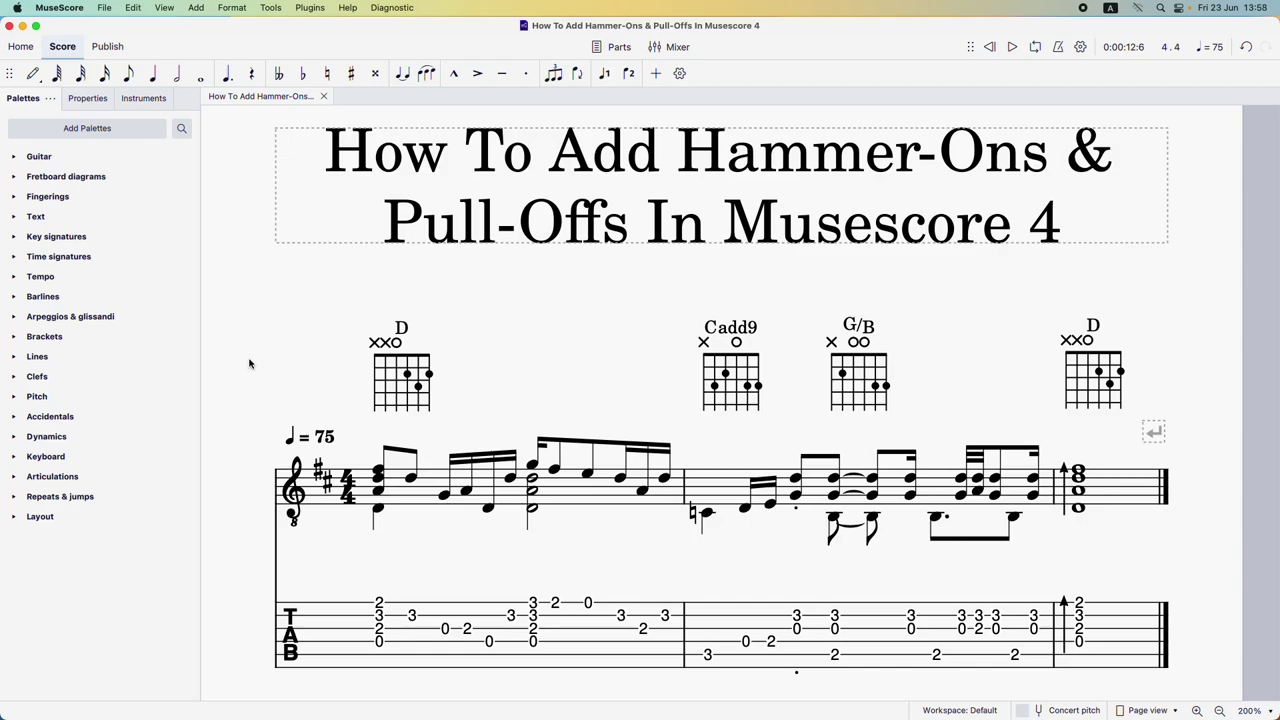
# Step: Play back the score to listen to the guitar passage, and stop playback
pyautogui.press('space')
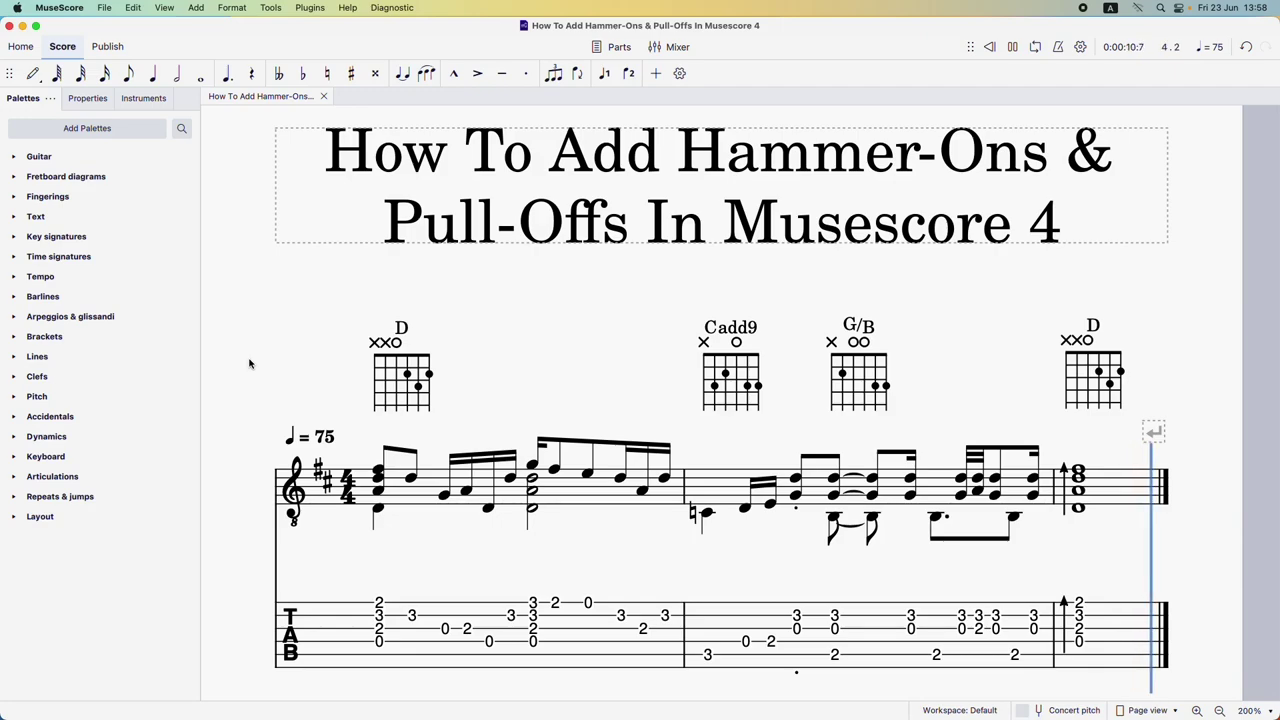
pyautogui.press('XF86AudioMute')
pyautogui.press('space')
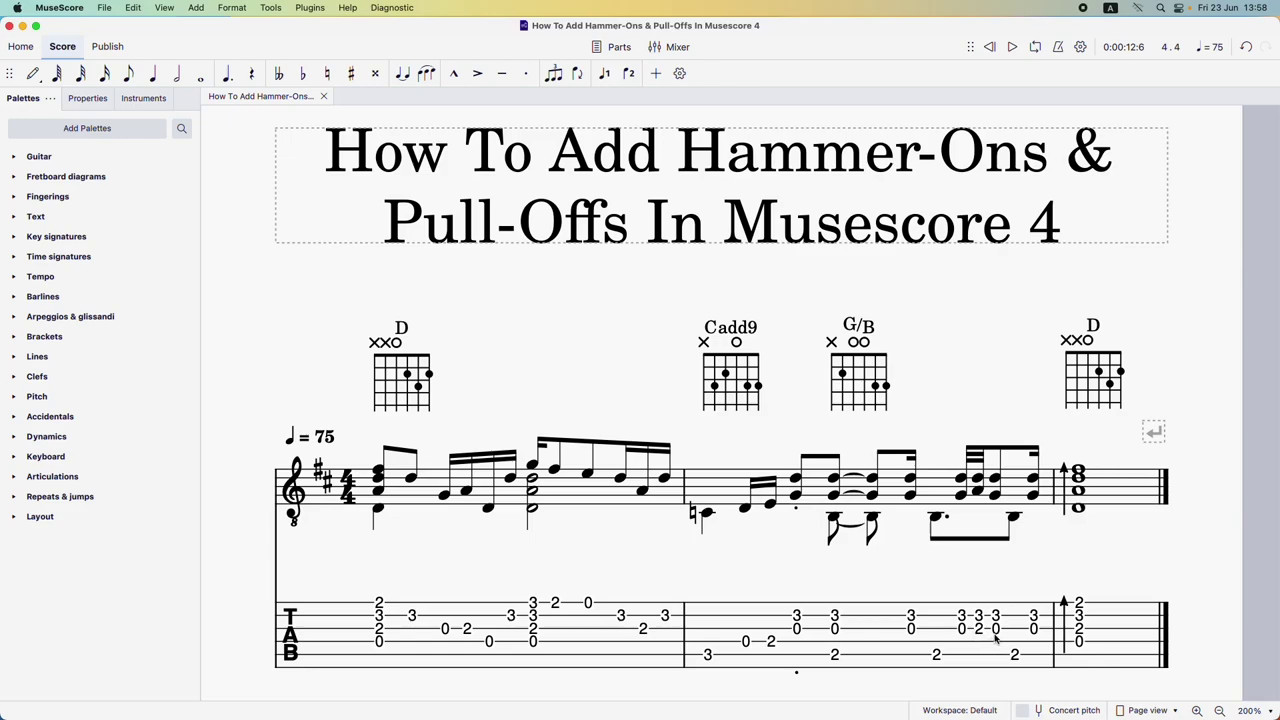
# Step: Add a slur between the fret 0 and fret 2 notes on beat 2 of bar 1 in the tablature, and view the Articulations symbols
pyautogui.click(445, 629)
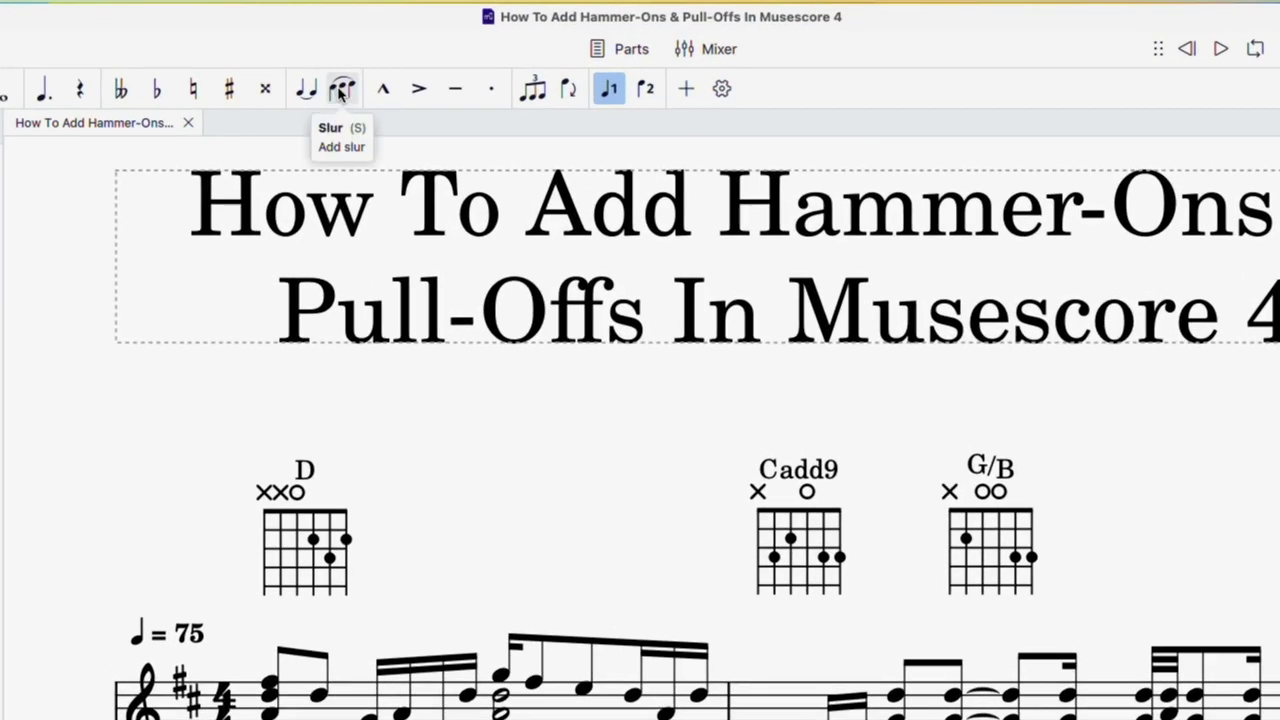
pyautogui.click(341, 90)
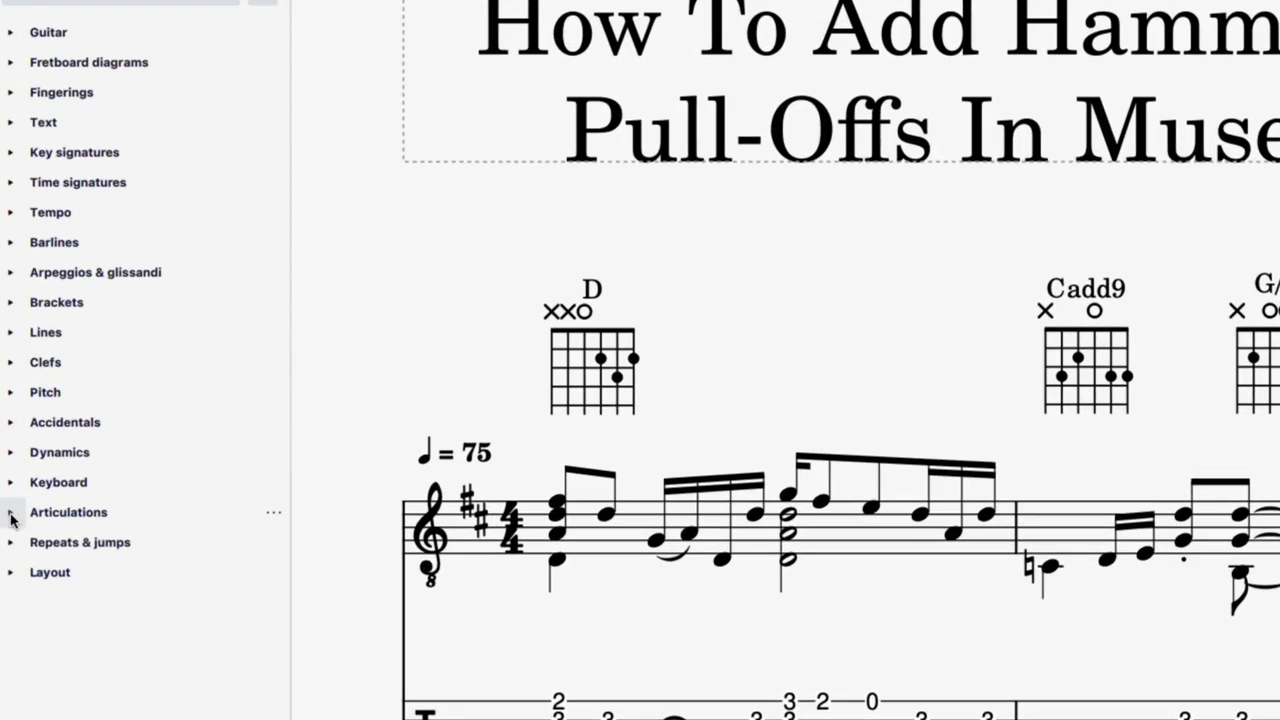
pyautogui.click(11, 514)
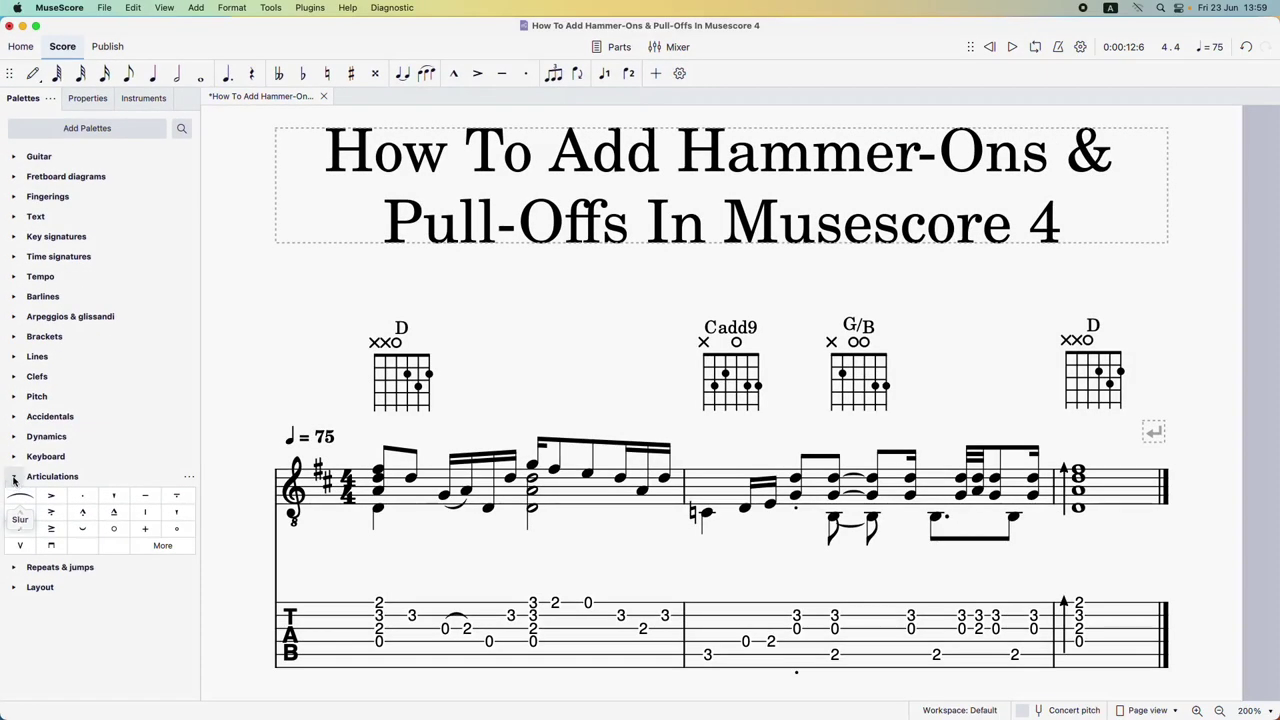
pyautogui.click(11, 507)
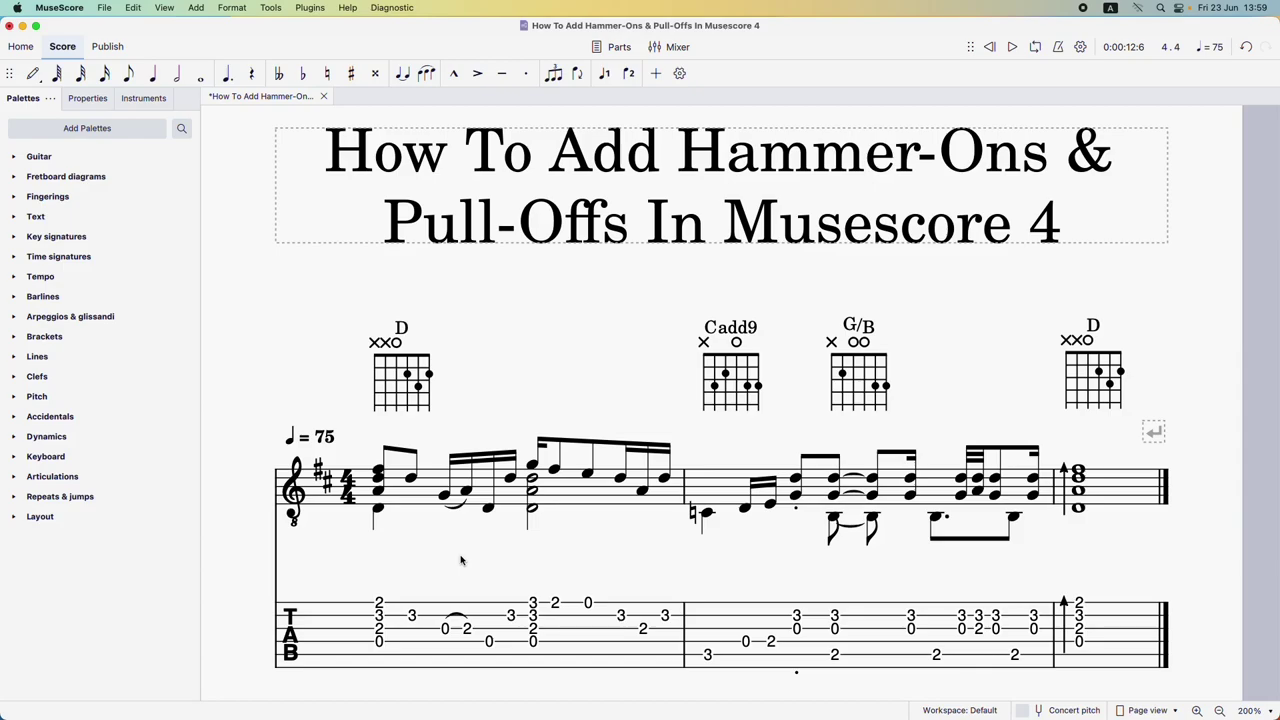
# Step: Add the stave text "H" above the slurred fret 0 note on beat 2 of bar 1 in the tablature
pyautogui.click(446, 632)
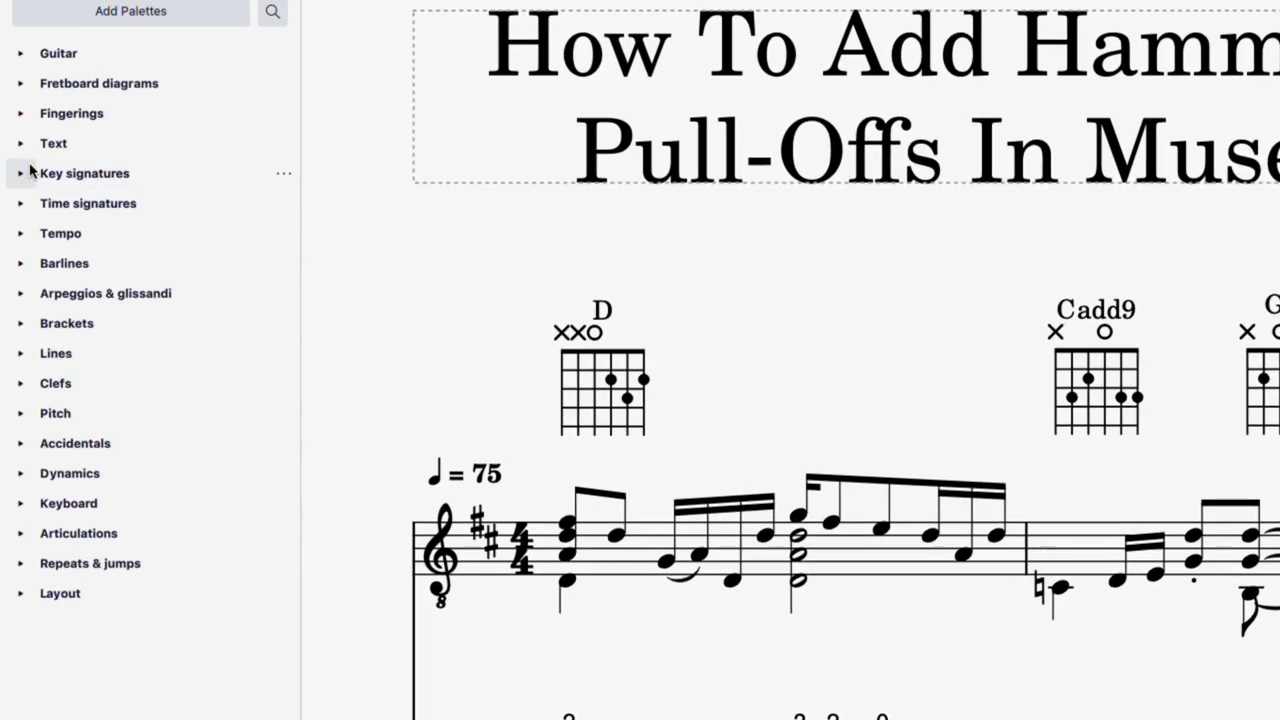
pyautogui.click(22, 143)
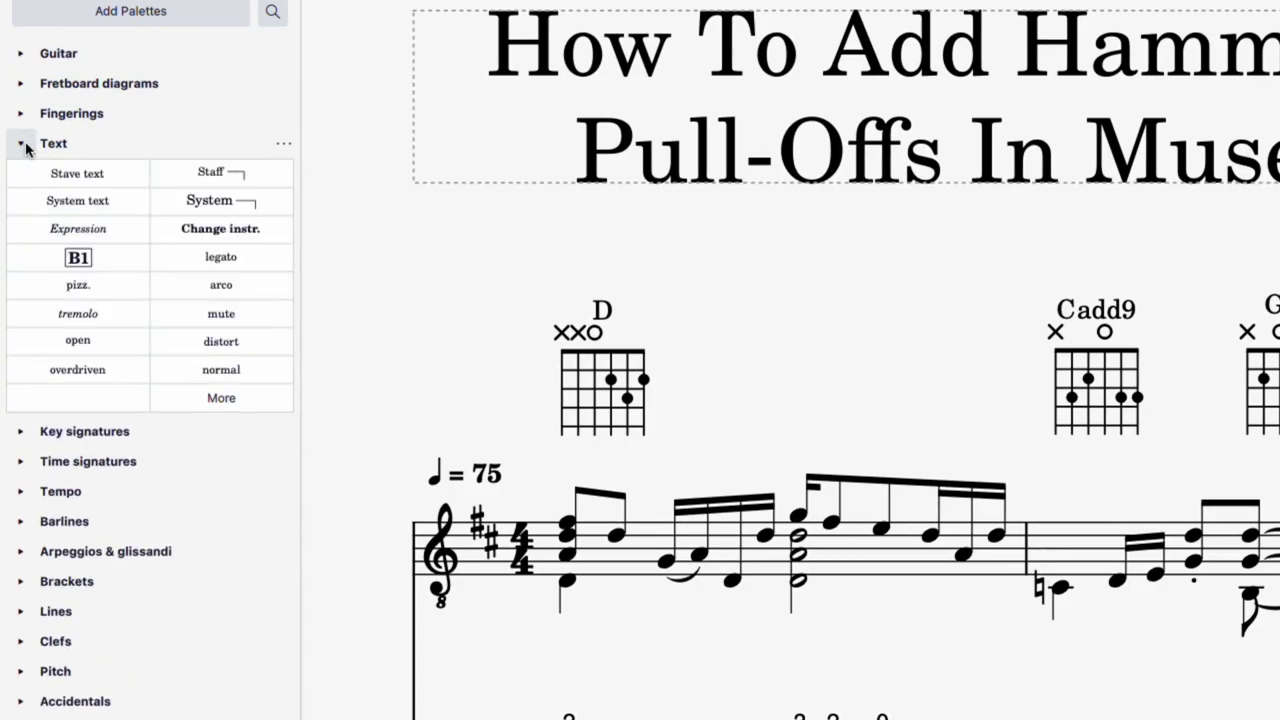
pyautogui.click(88, 175)
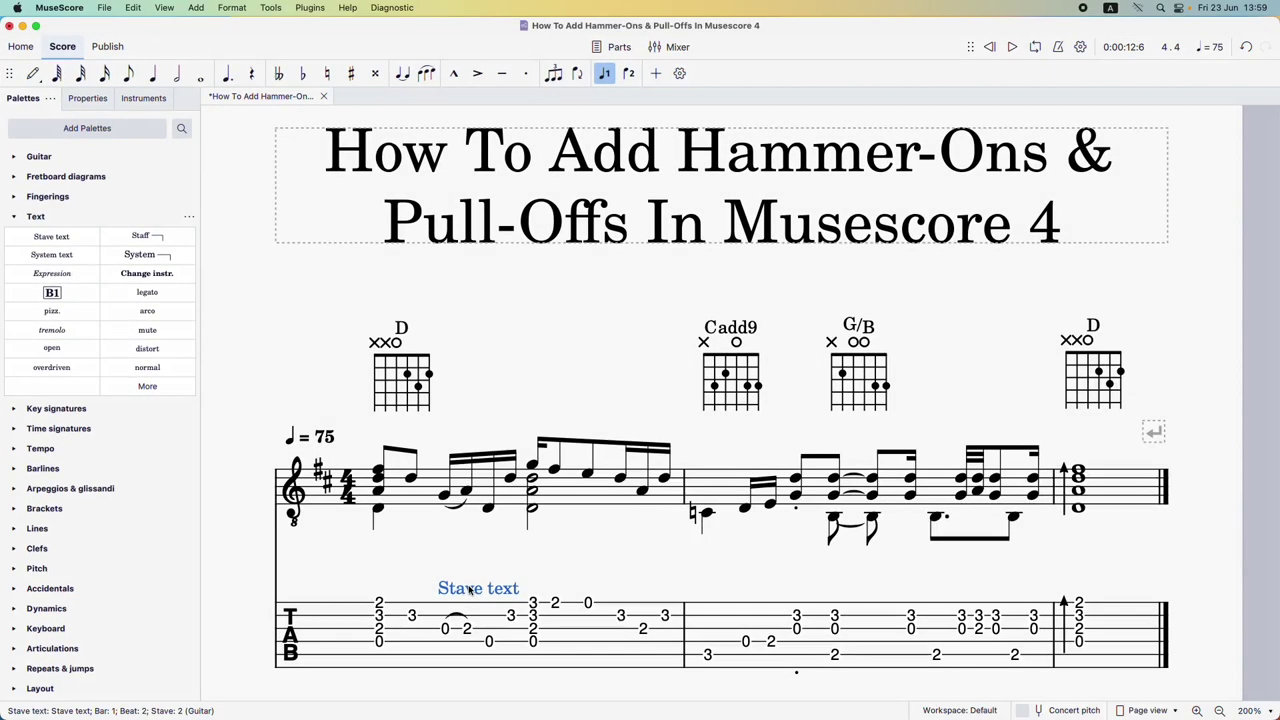
pyautogui.doubleClick(704, 704)
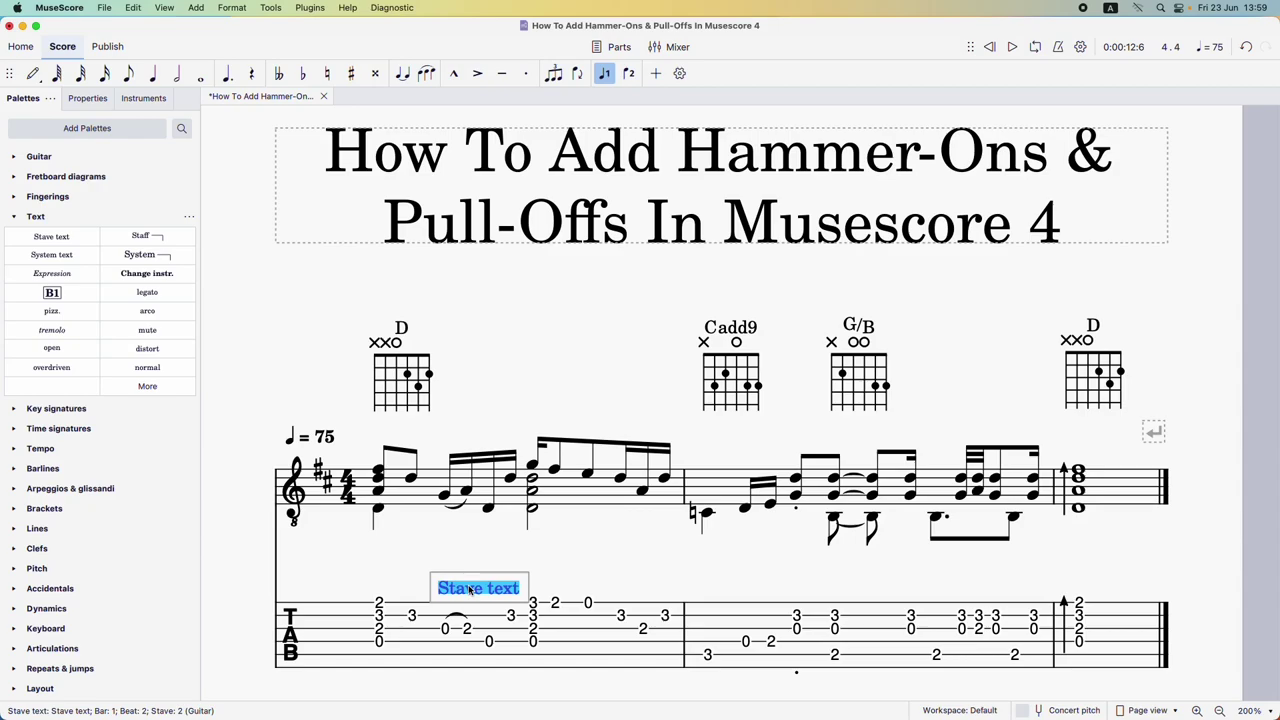
pyautogui.write('H')
pyautogui.press('Escape')
# Step: Set the tablature's H text to 9 pt and nudge it so it sits centred above the slur
pyautogui.click(449, 587)
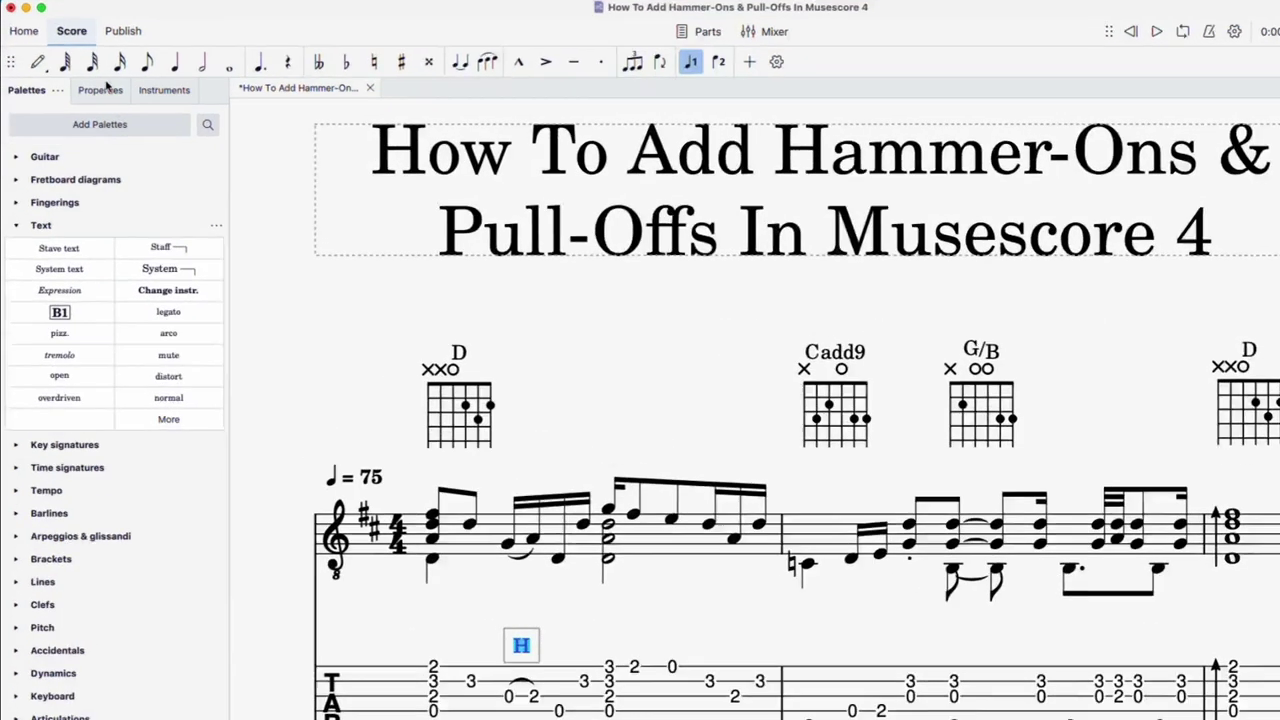
pyautogui.click(100, 92)
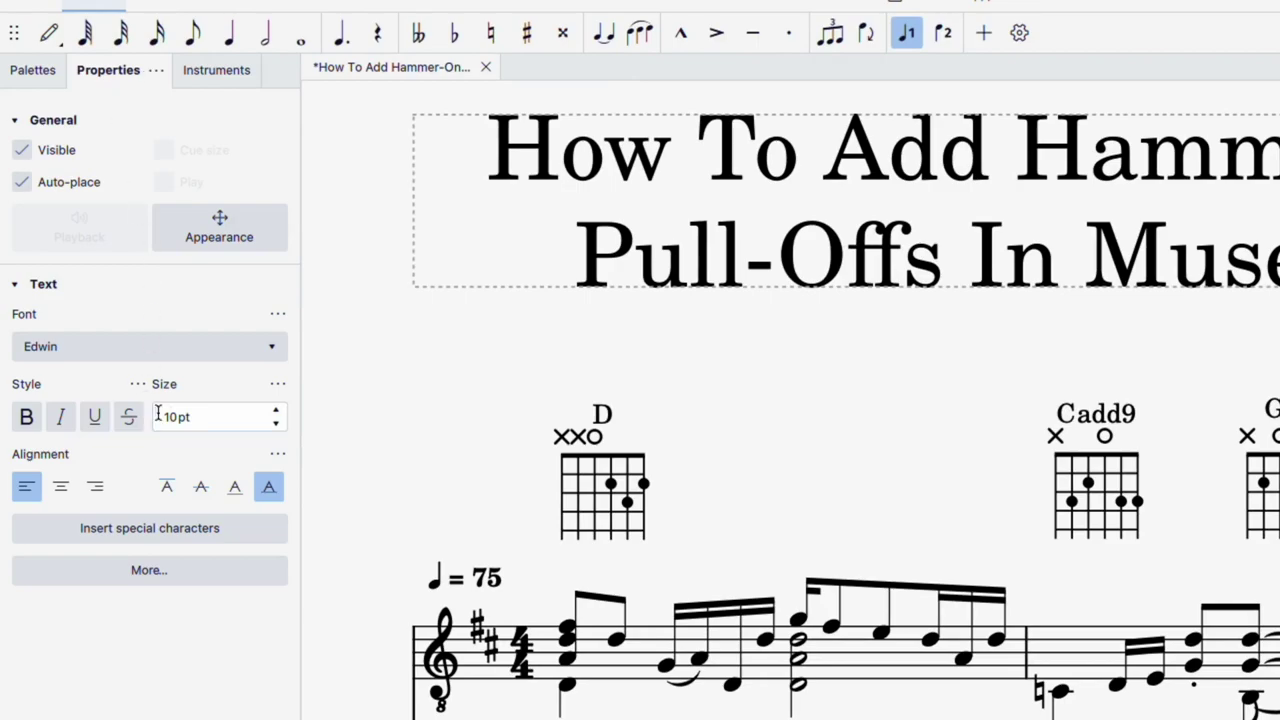
pyautogui.click(276, 424)
pyautogui.click(347, 516)
pyautogui.click(457, 586)
pyautogui.moveTo(457, 587); pyautogui.dragTo(460, 590)
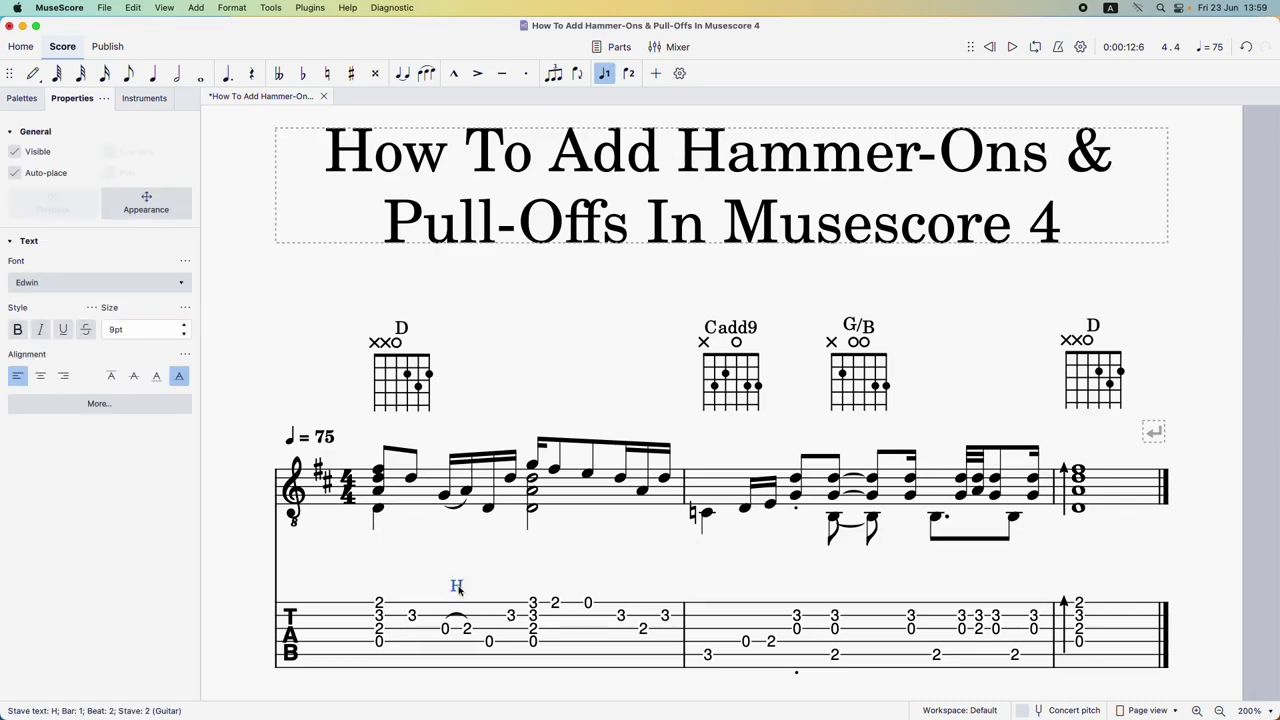
pyautogui.click(487, 592)
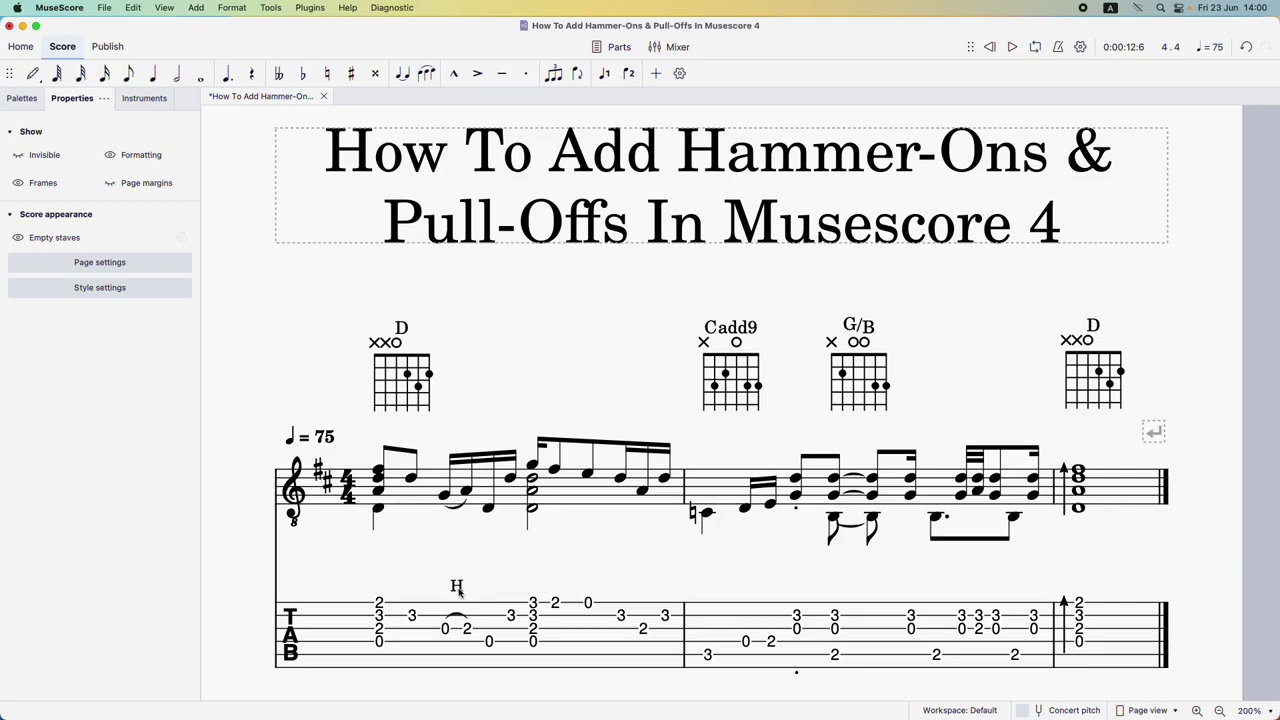
# Step: Copy the H text onto the G note on beat 2 of bar 1 in the standard stave and nudge it slightly up and right
pyautogui.click(456, 588)
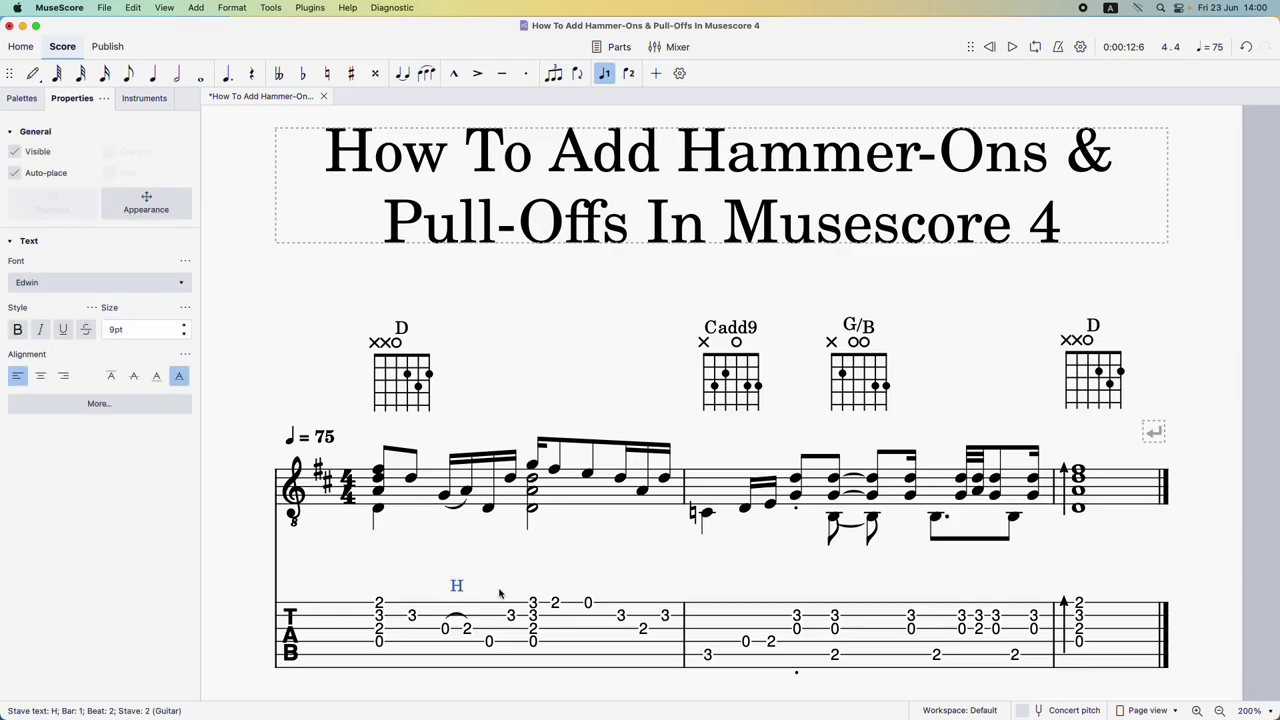
pyautogui.click(445, 495)
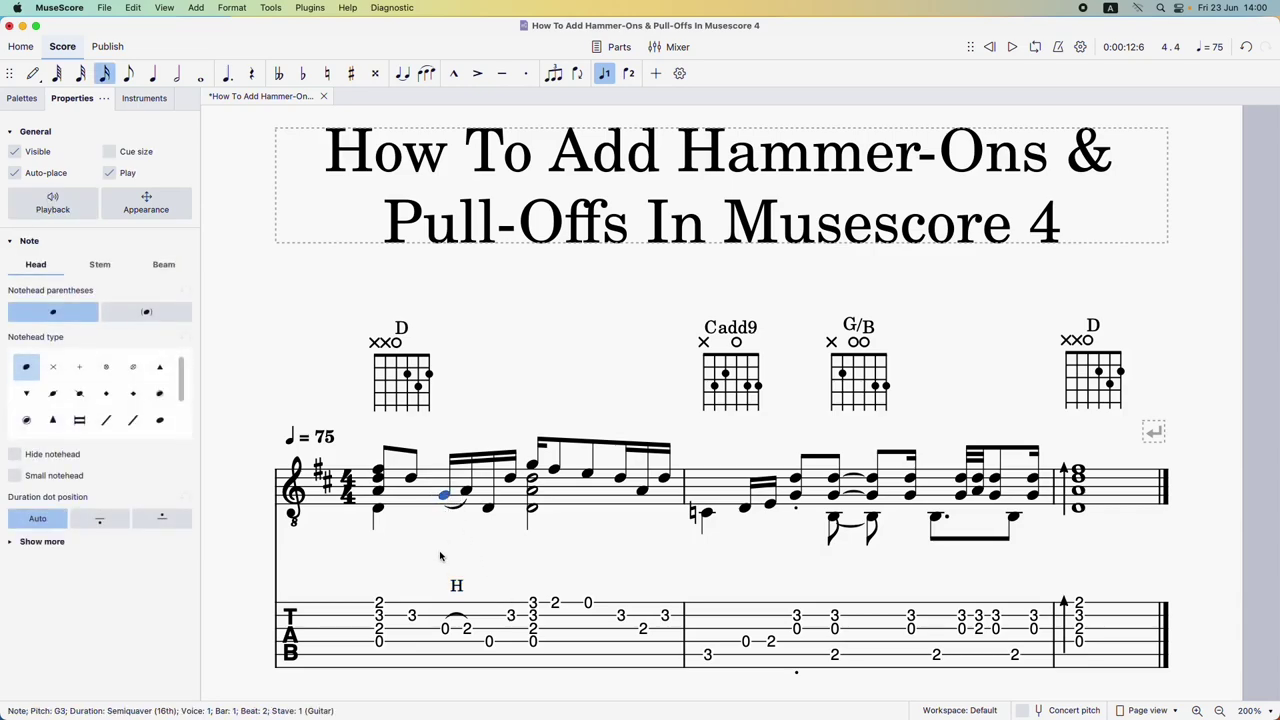
pyautogui.write('H')
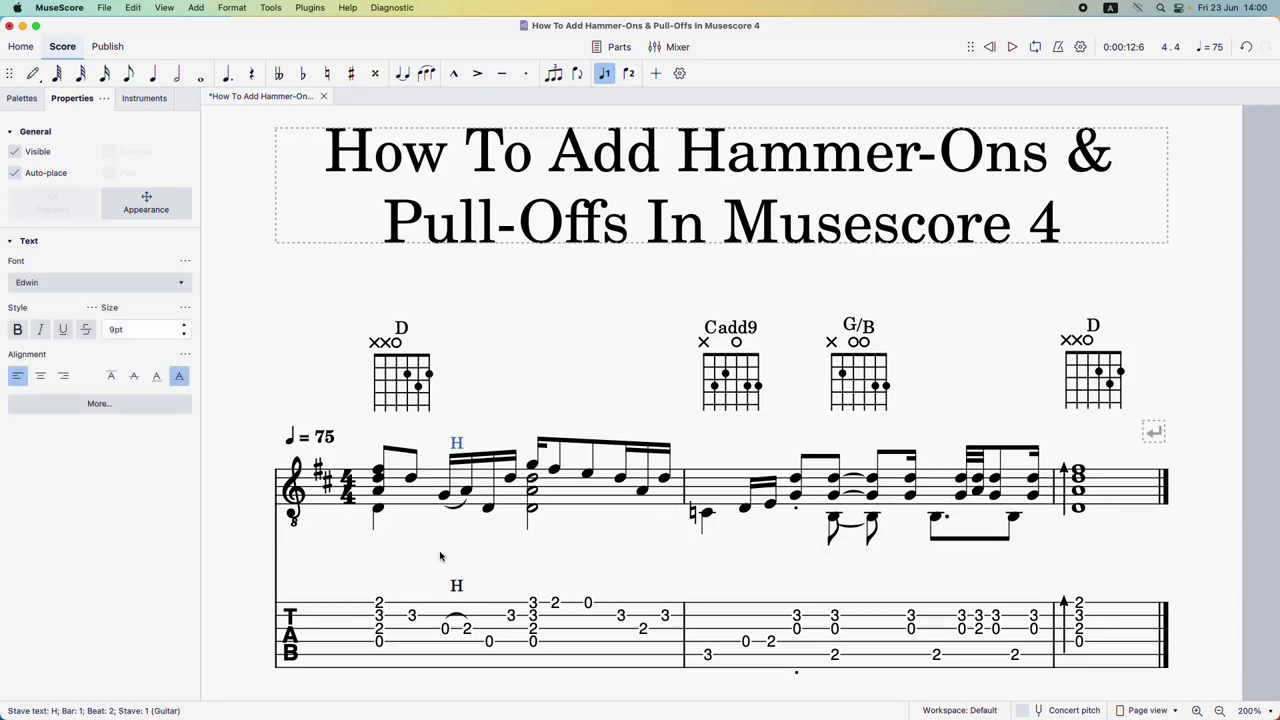
pyautogui.moveTo(455, 447); pyautogui.dragTo(459, 440)
pyautogui.click(479, 425)
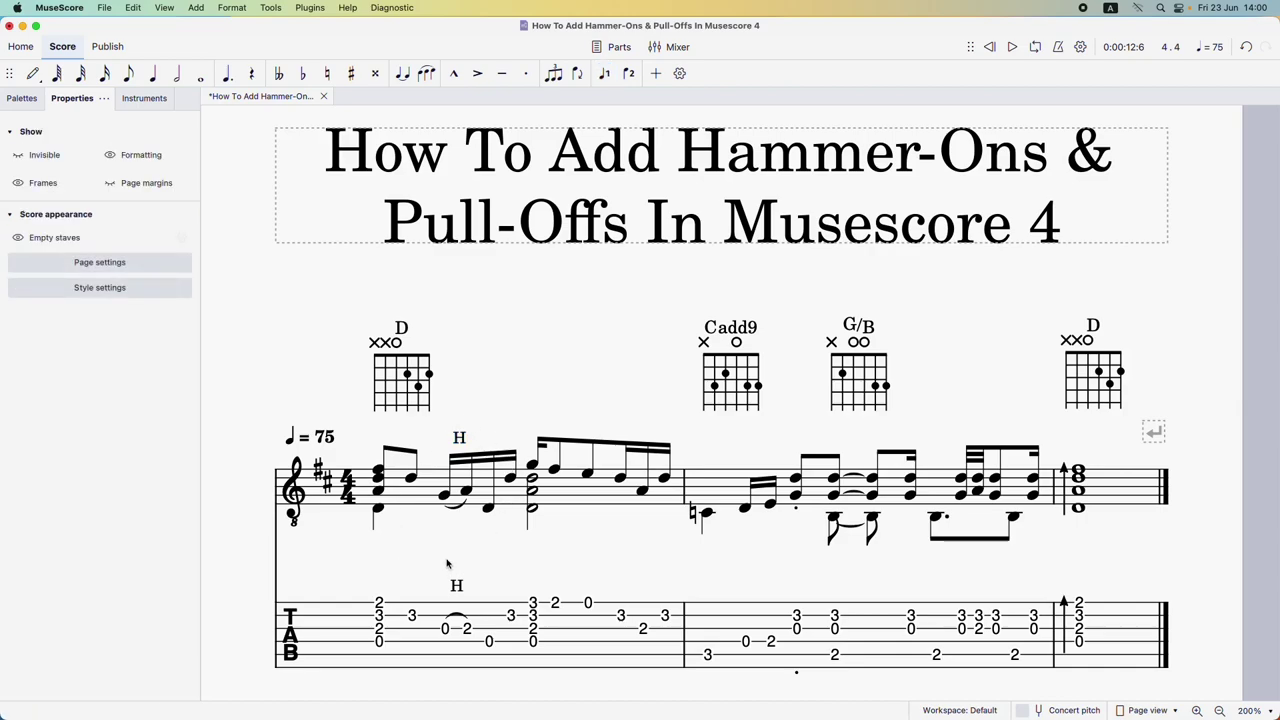
# Step: Add a slur from the fret 3 note to the fret 2 note on the first string at beat 3 of bar 1
pyautogui.click(534, 603)
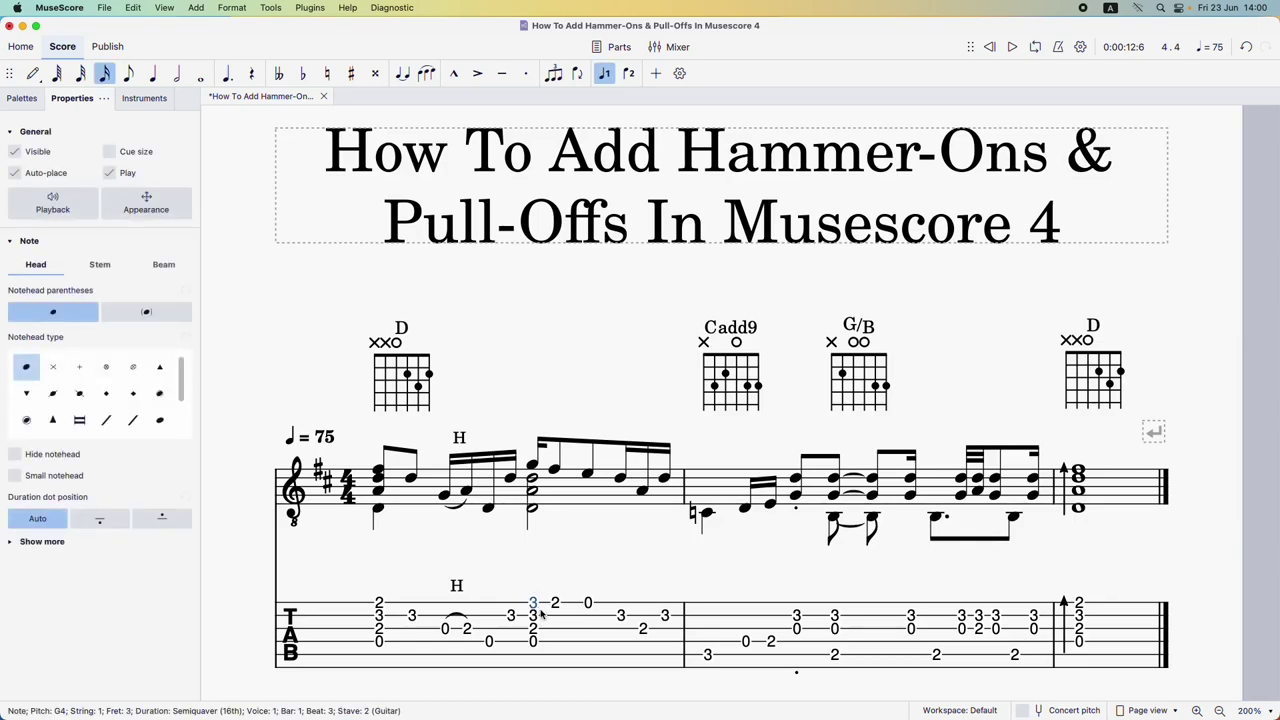
pyautogui.click(426, 74)
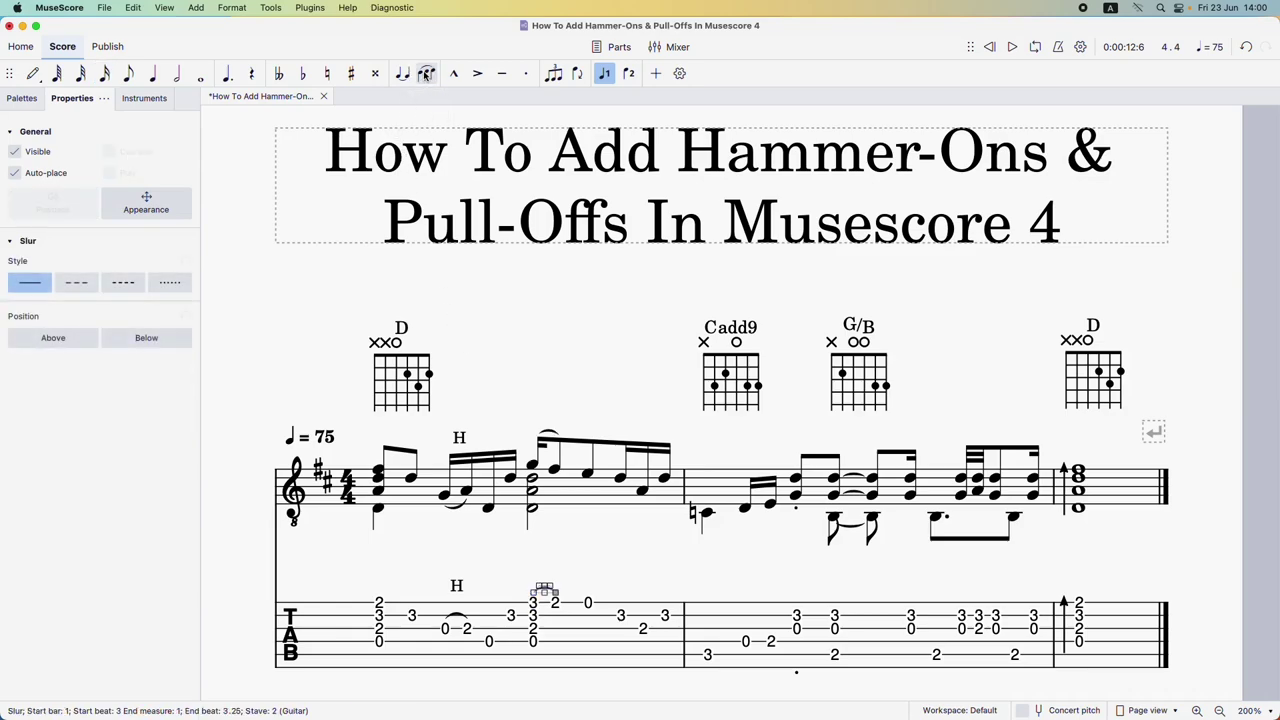
pyautogui.click(554, 553)
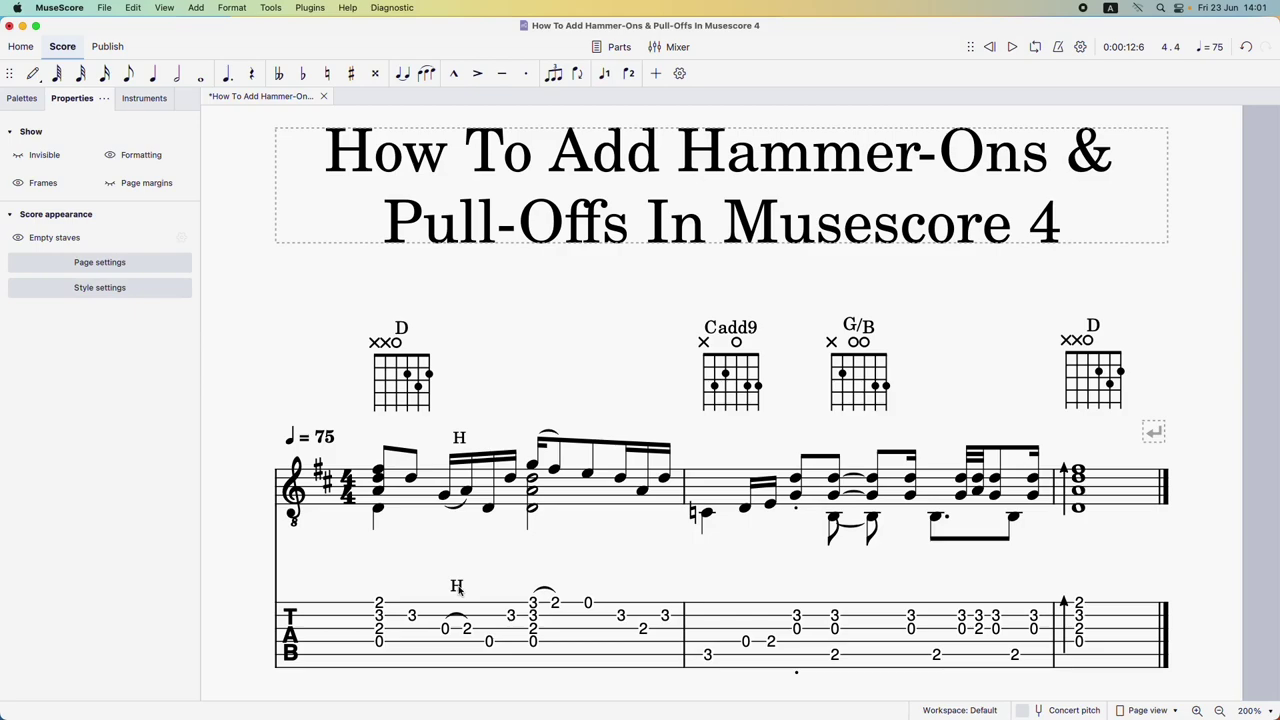
# Step: Copy the tablature's H text onto the slurred fret 3 note on beat 3 of bar 1 and change the copy to "P"
pyautogui.click(533, 602)
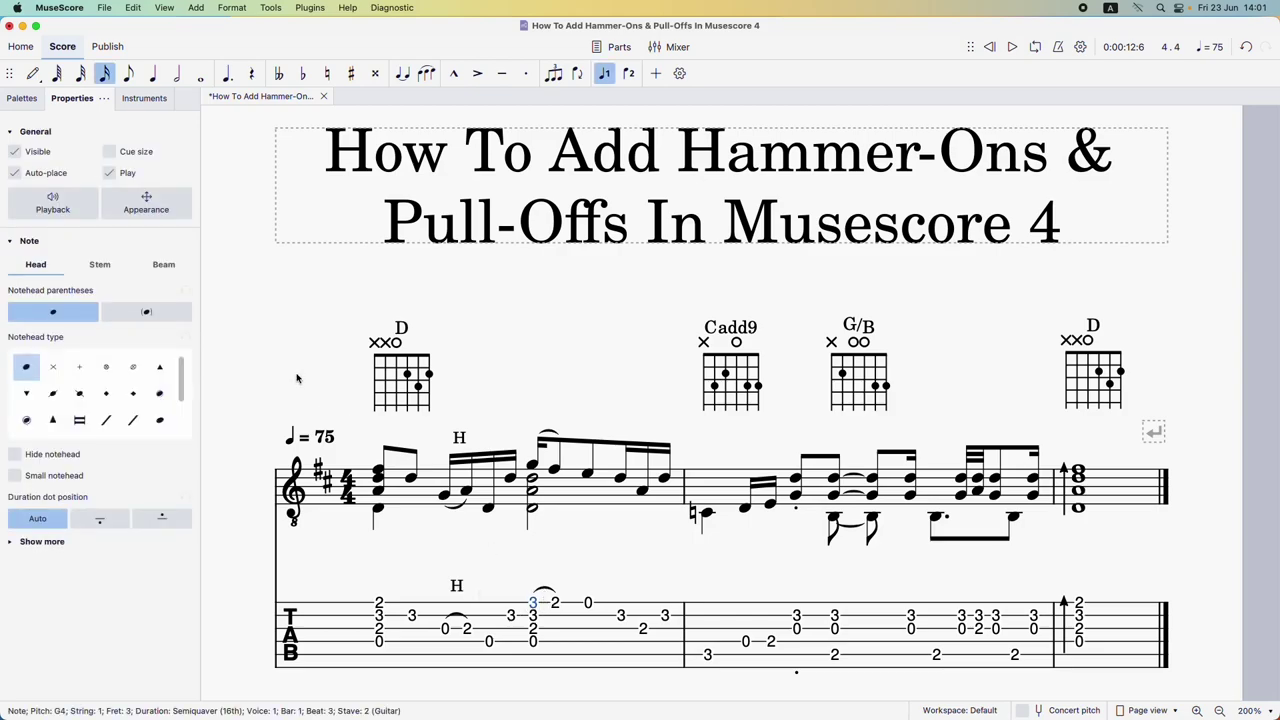
pyautogui.click(16, 100)
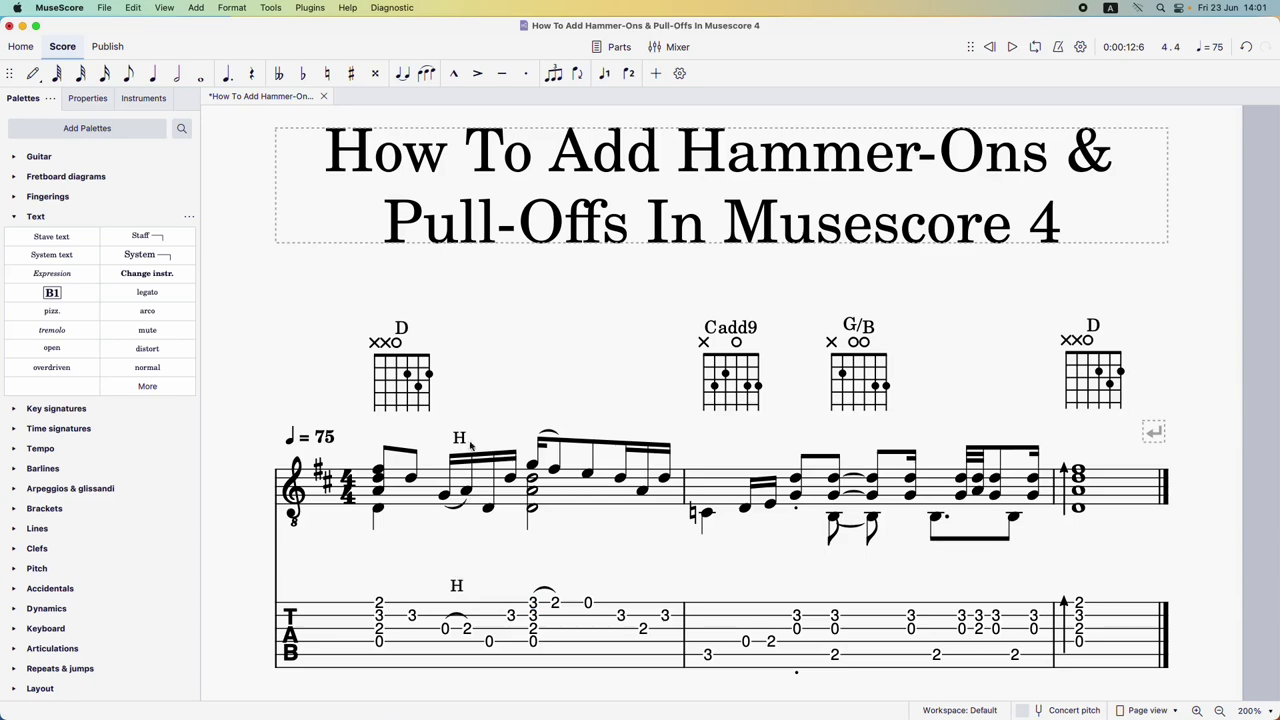
pyautogui.click(30, 216)
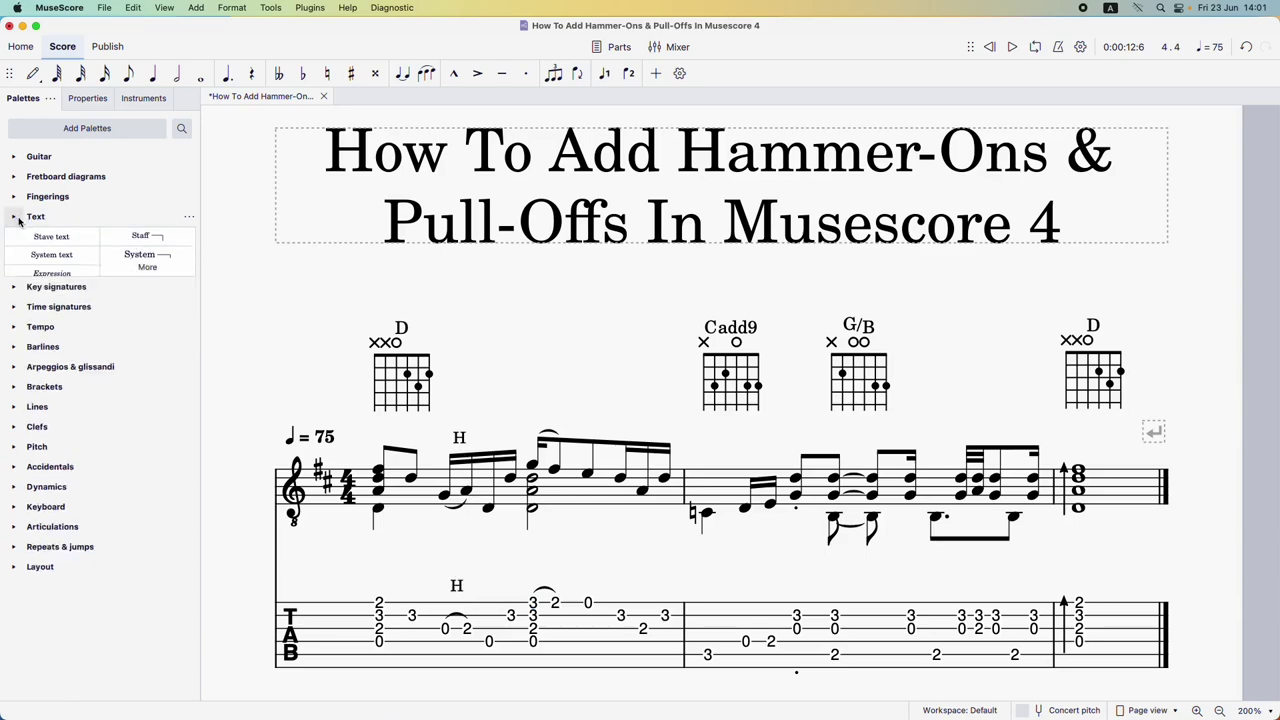
pyautogui.click(458, 587)
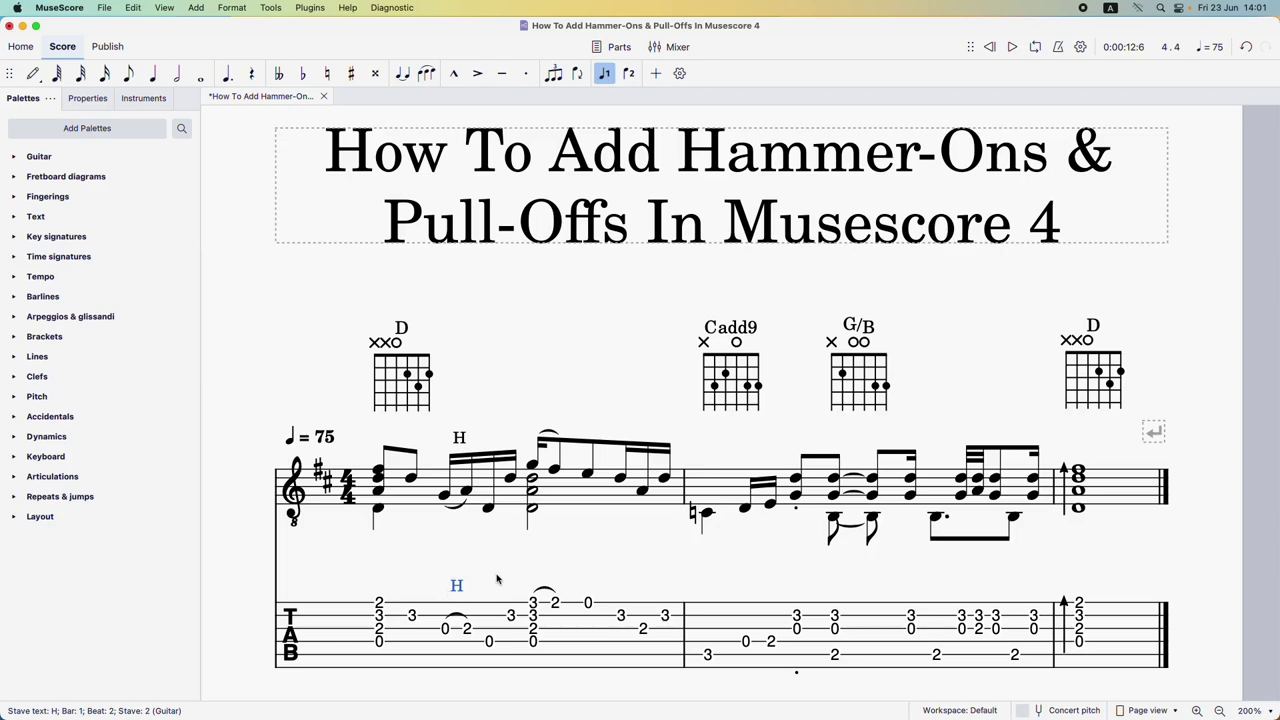
pyautogui.click(533, 604)
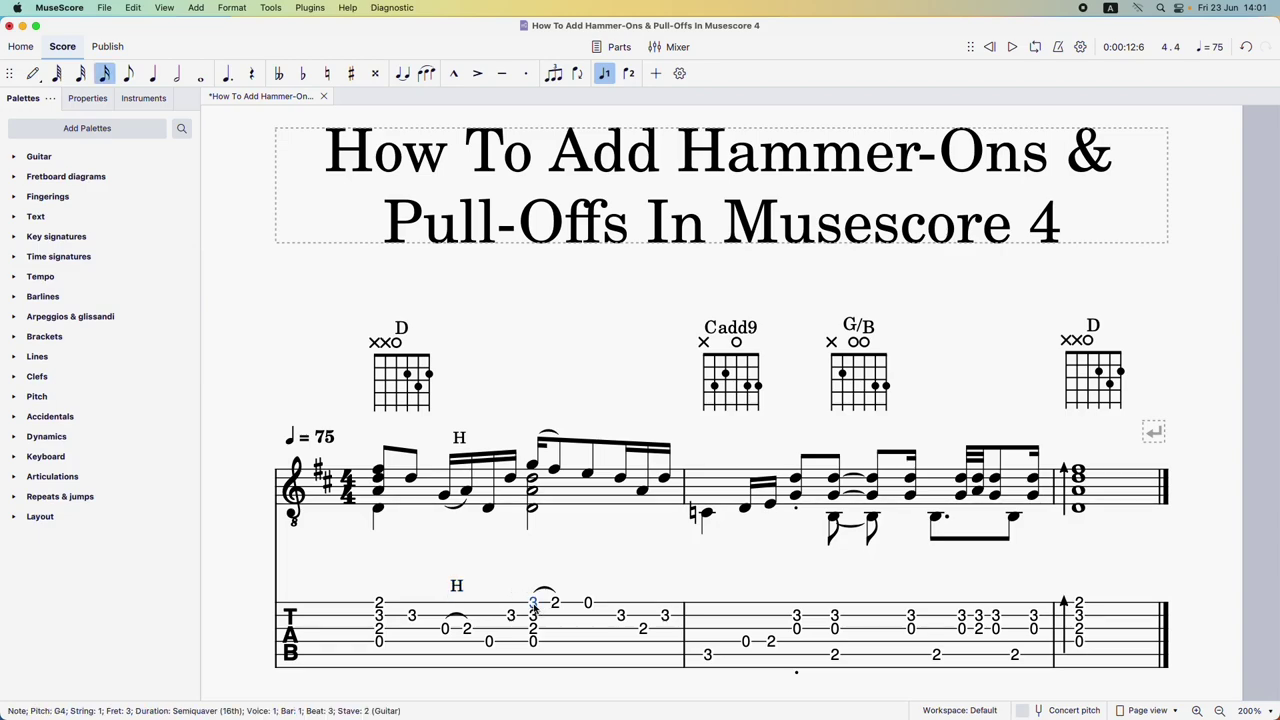
pyautogui.write('H')
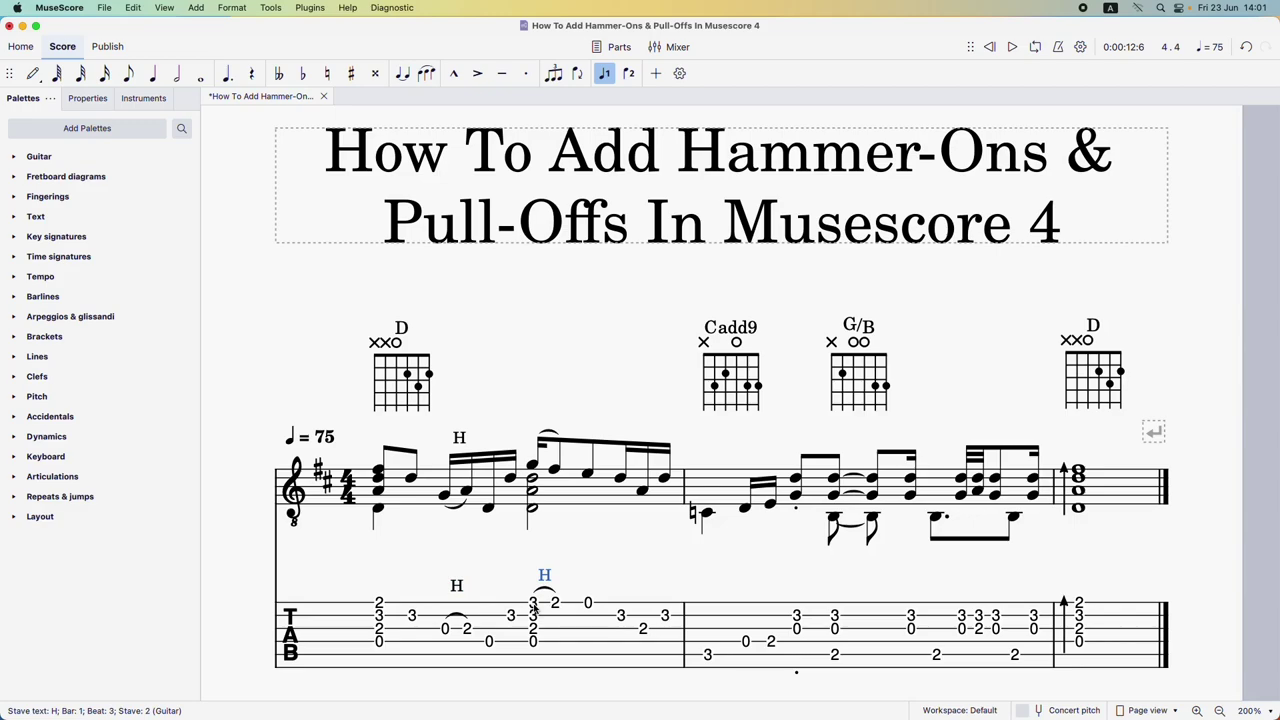
pyautogui.click(546, 576)
pyautogui.doubleClick(547, 577)
pyautogui.press('super+c')
pyautogui.write('P')
pyautogui.press('Escape')
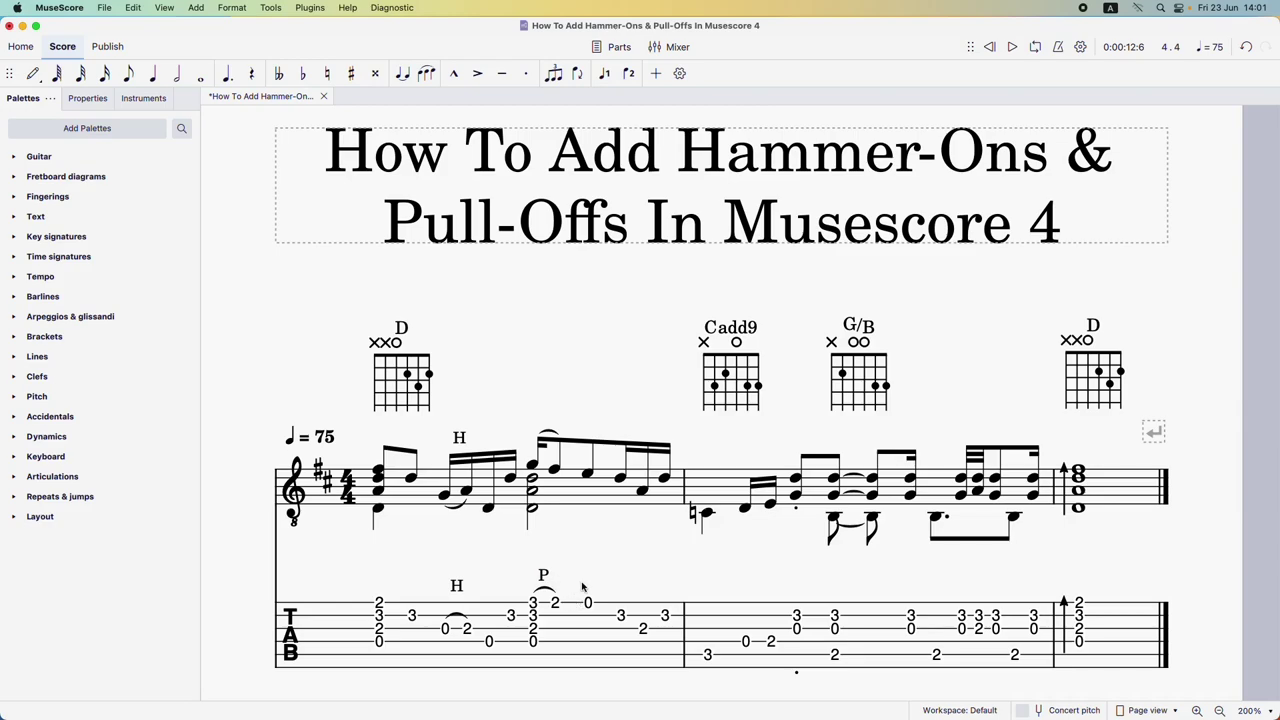
# Step: Copy the P text onto the top G note on beat 3 in the standard stave and nudge it clear of the slur
pyautogui.click(544, 576)
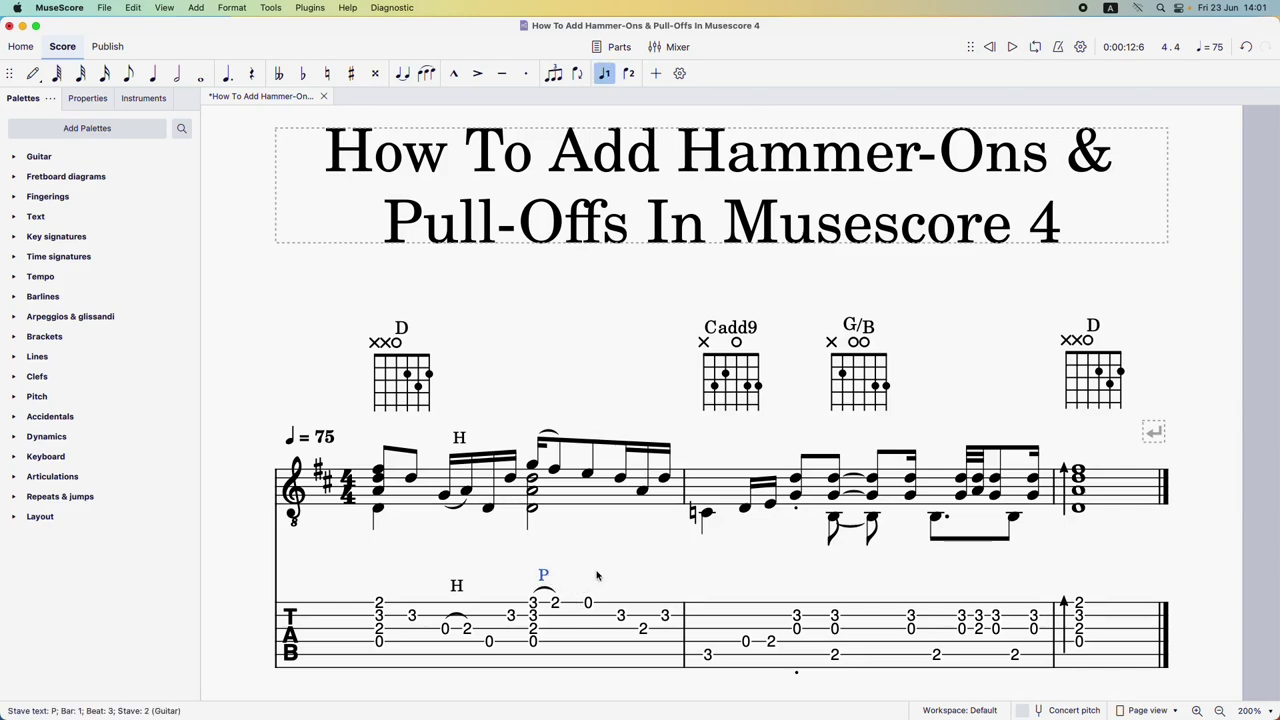
pyautogui.click(534, 466)
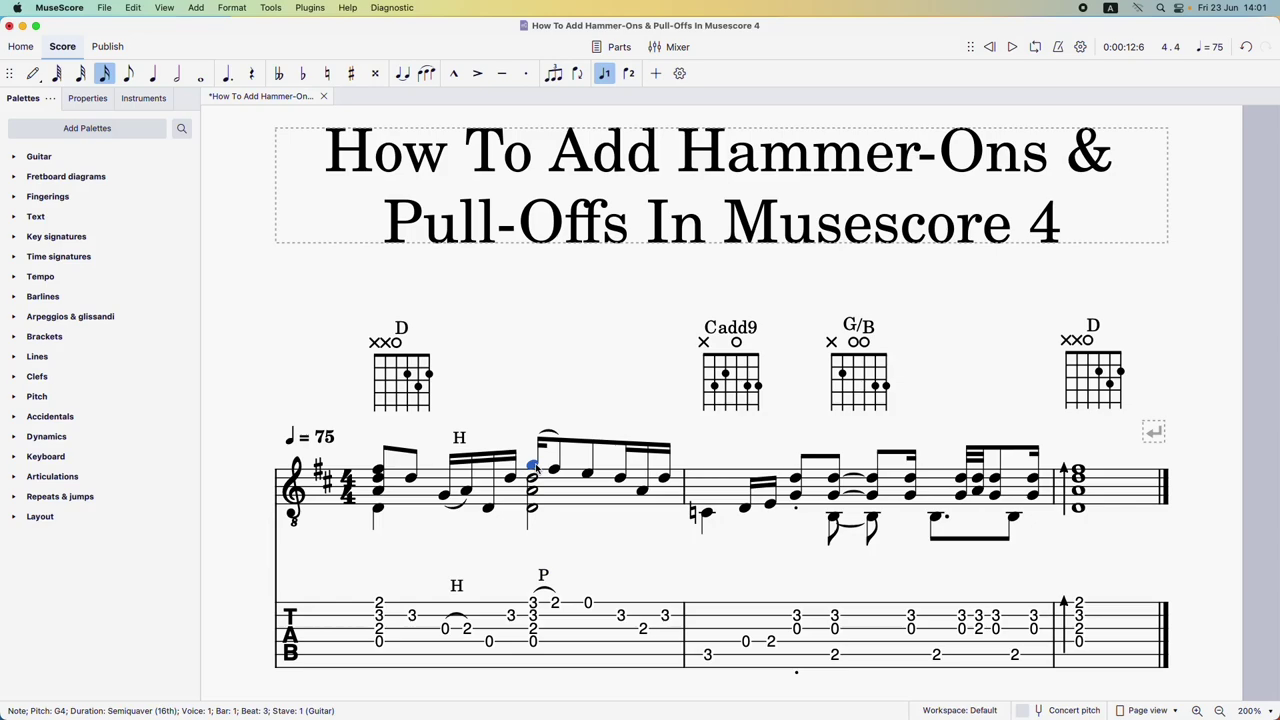
pyautogui.write('P')
pyautogui.moveTo(546, 430); pyautogui.dragTo(551, 421)
pyautogui.press('Escape')
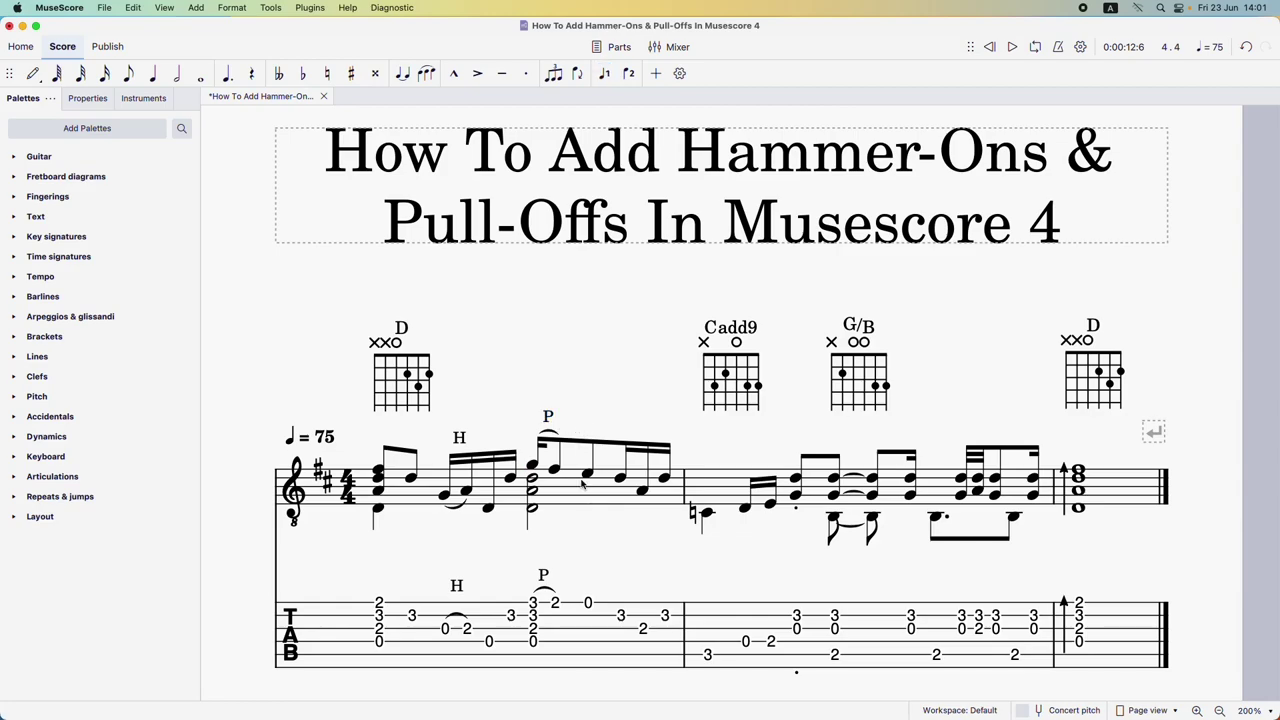
# Step: Slur the open fourth-string note to fret 2 in bar 2 of the tablature, then paste the P text there and change it to "H"
pyautogui.click(745, 642)
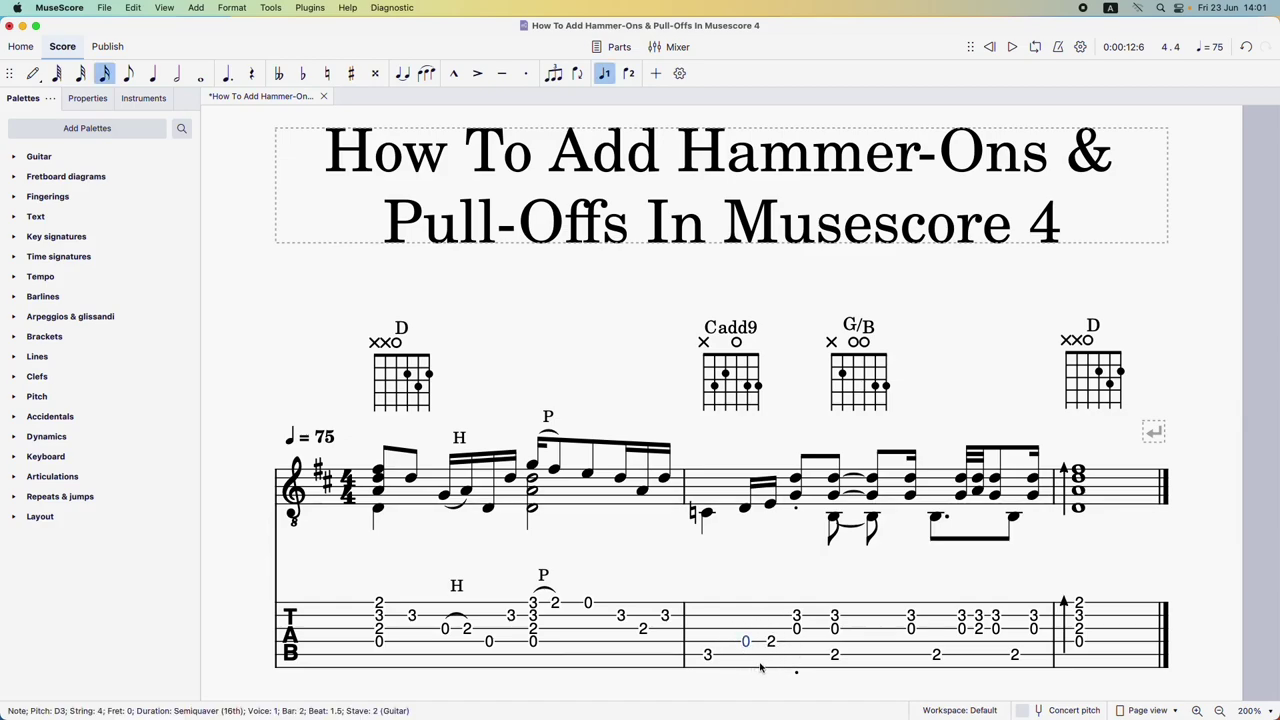
pyautogui.click(426, 73)
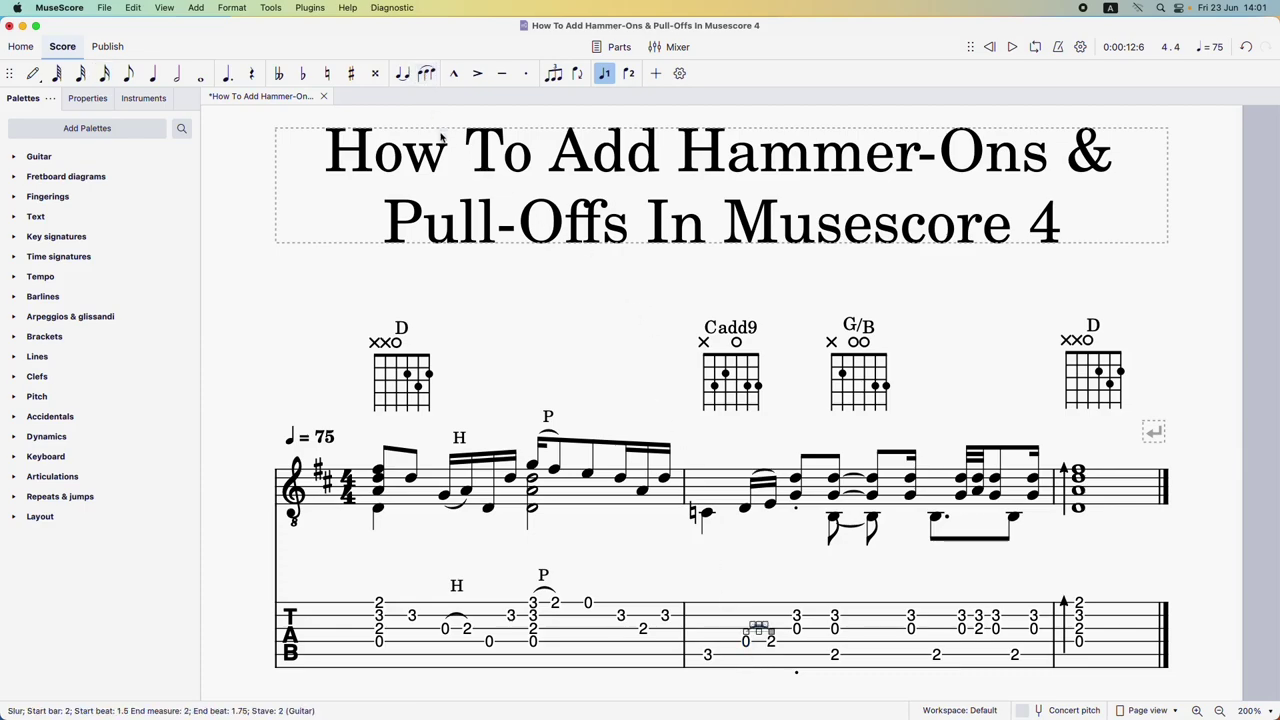
pyautogui.click(746, 644)
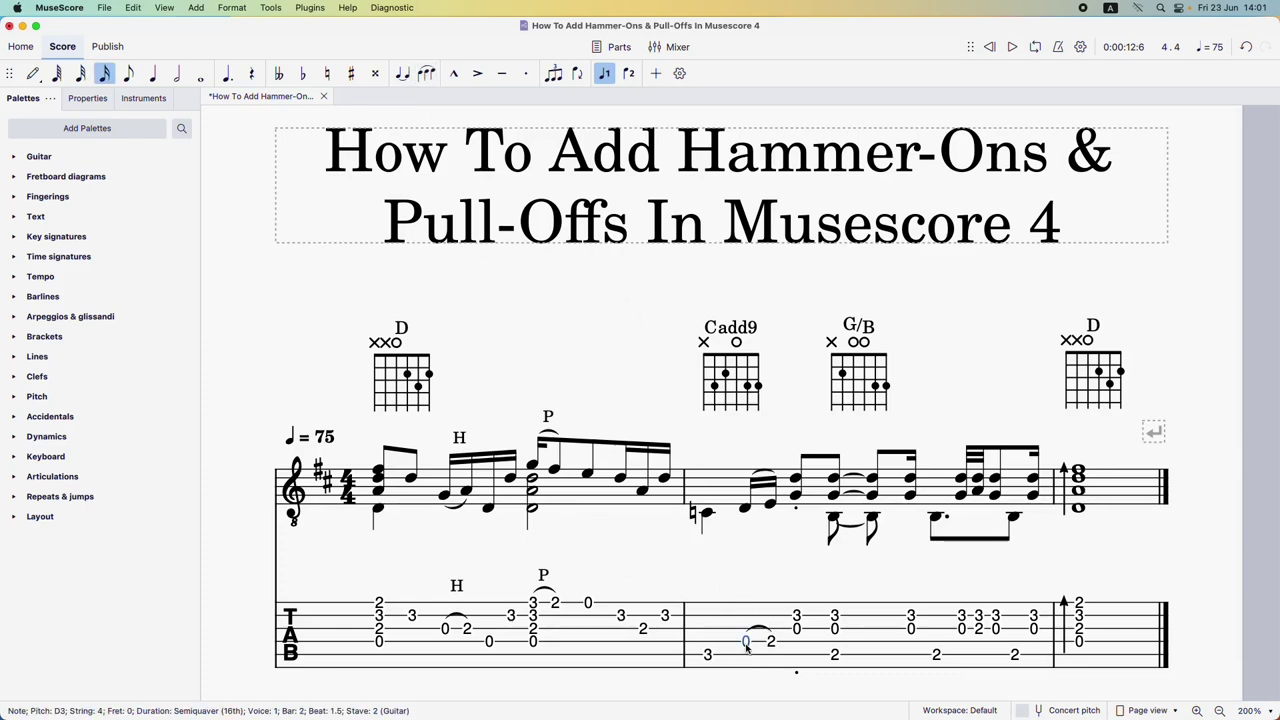
pyautogui.write('P')
pyautogui.doubleClick(755, 585)
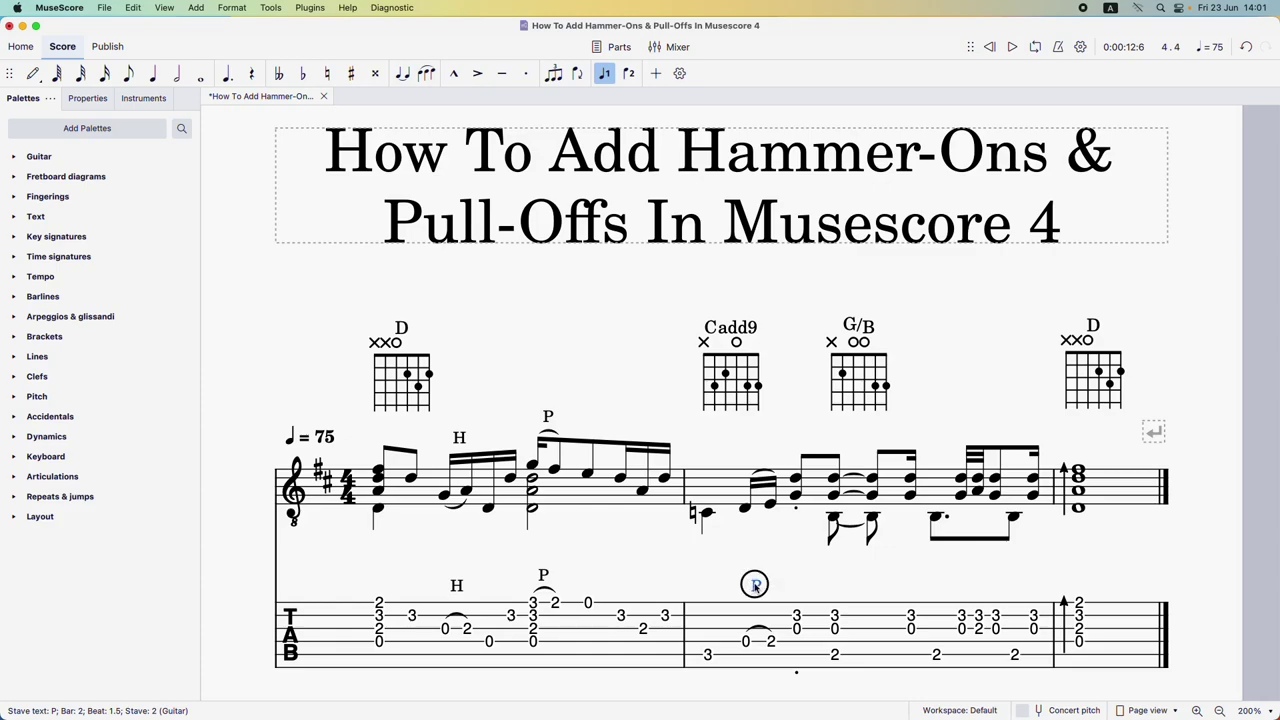
pyautogui.write('H')
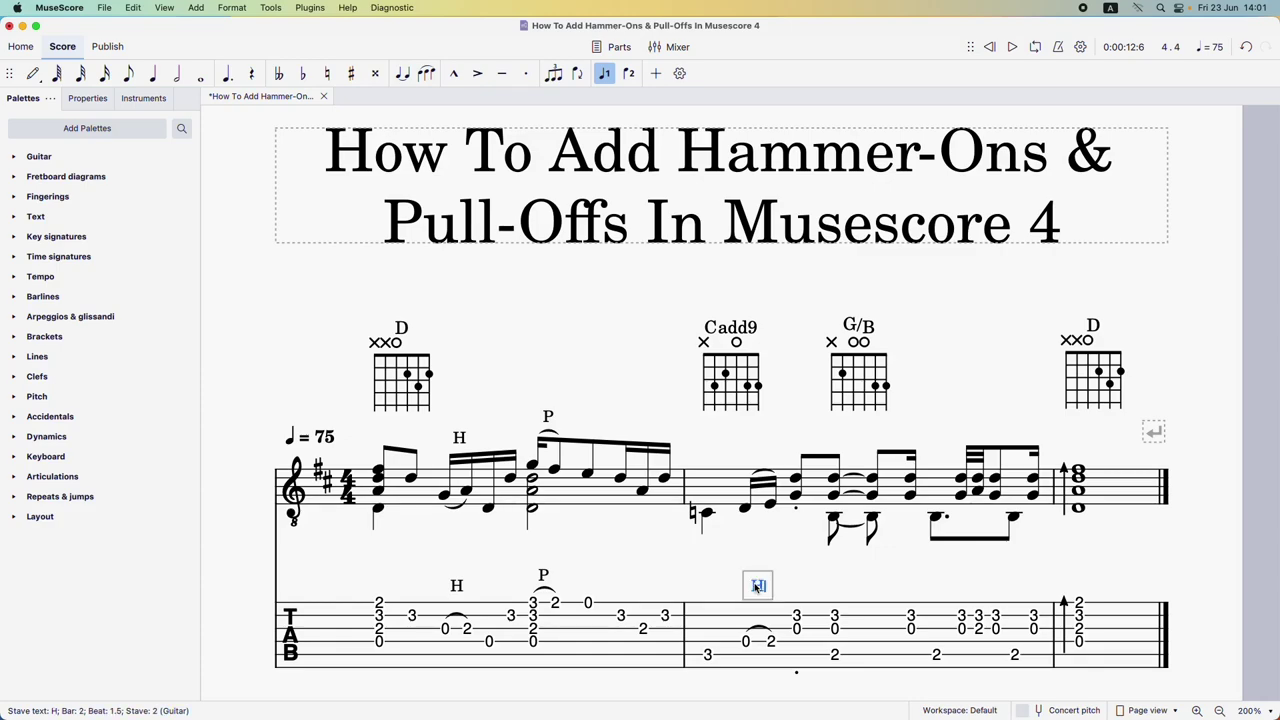
pyautogui.click(809, 589)
# Step: Copy that H text onto the first slurred D note of bar 2 in the standard stave and nudge it slightly up and right
pyautogui.click(758, 586)
pyautogui.click(746, 510)
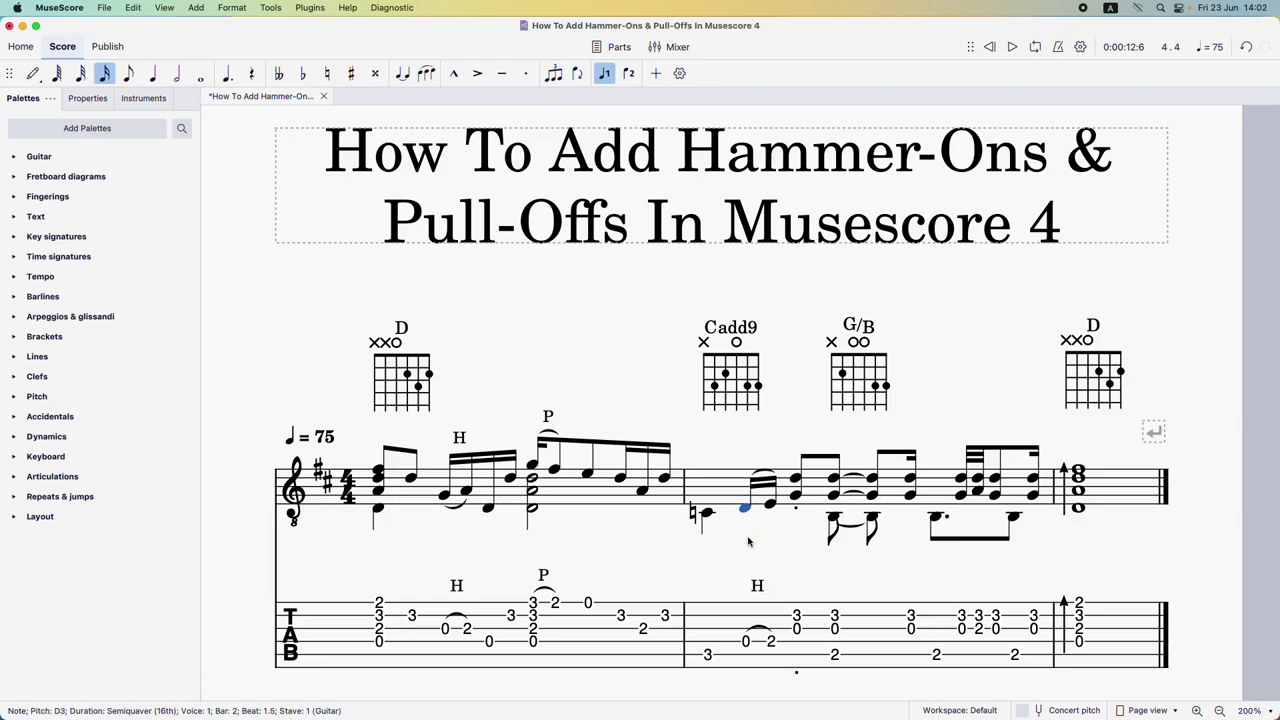
pyautogui.press('super+v')
pyautogui.moveTo(757, 458); pyautogui.dragTo(762, 455)
pyautogui.click(771, 429)
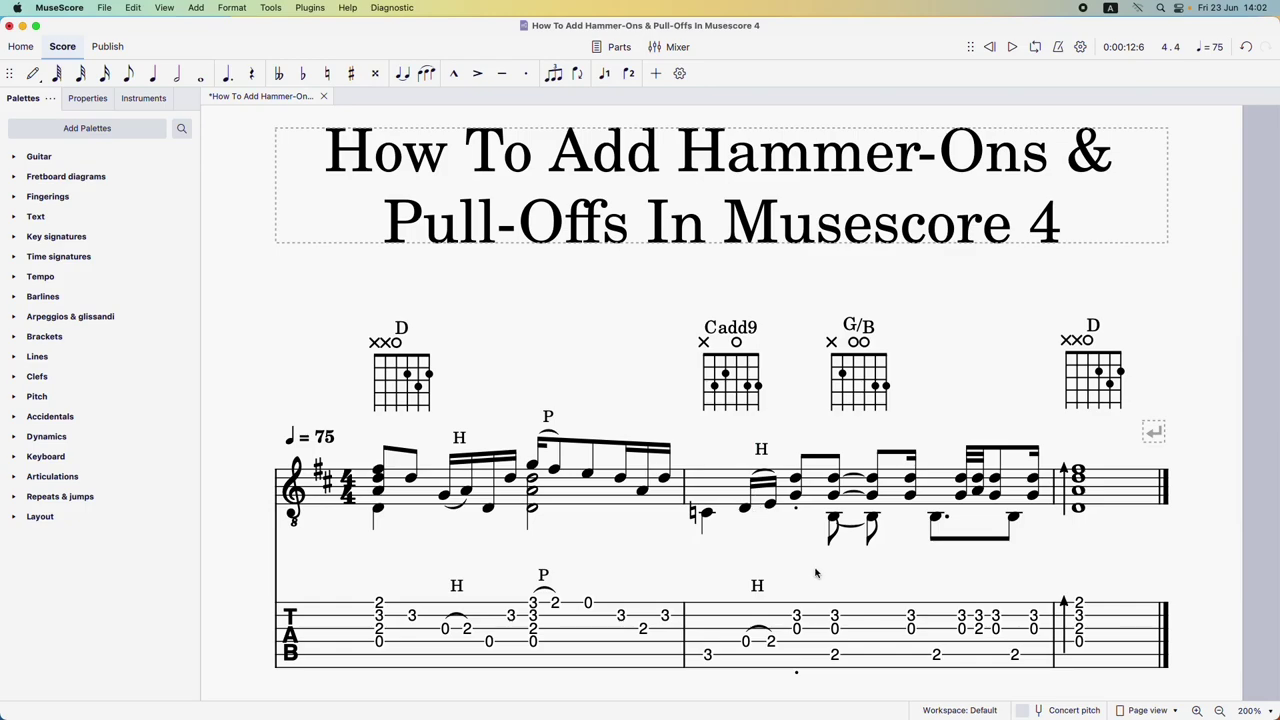
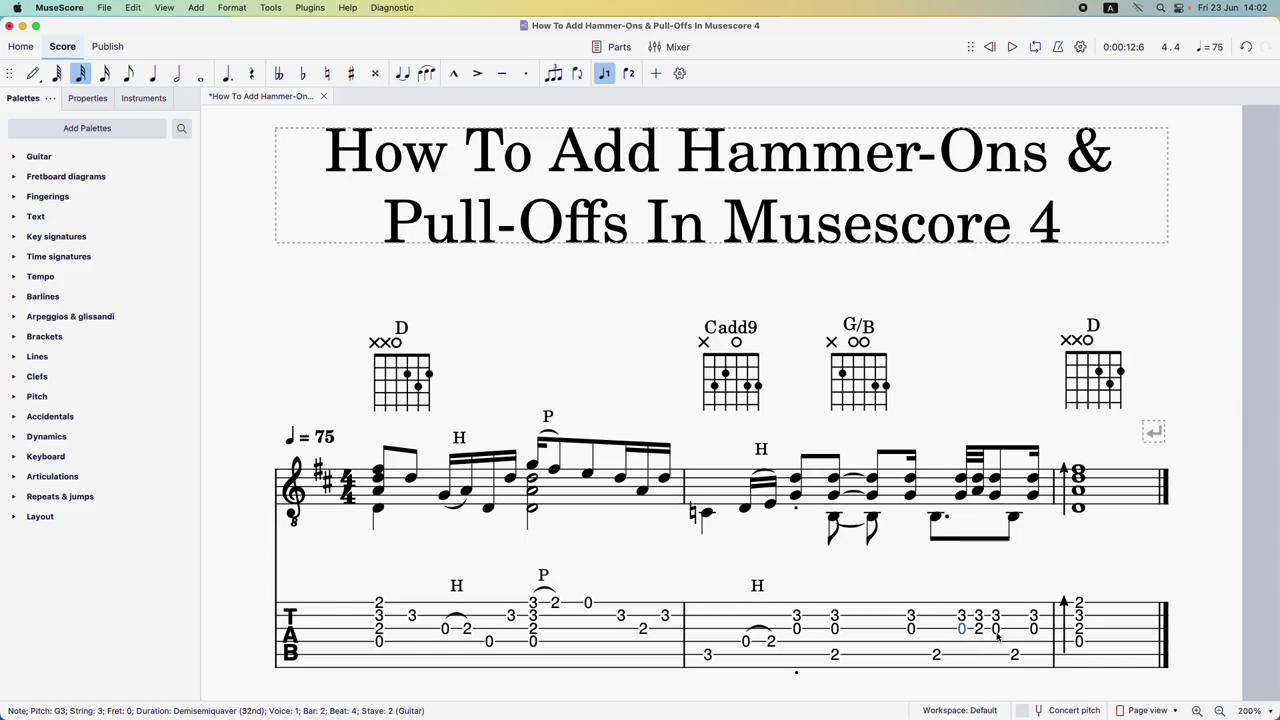
# Step: Add a slur from the open third-string note on beat 4 of bar 2 across fret 2 to the next open note
pyautogui.keyDown('super'); pyautogui.click(996, 630); pyautogui.keyUp('super')
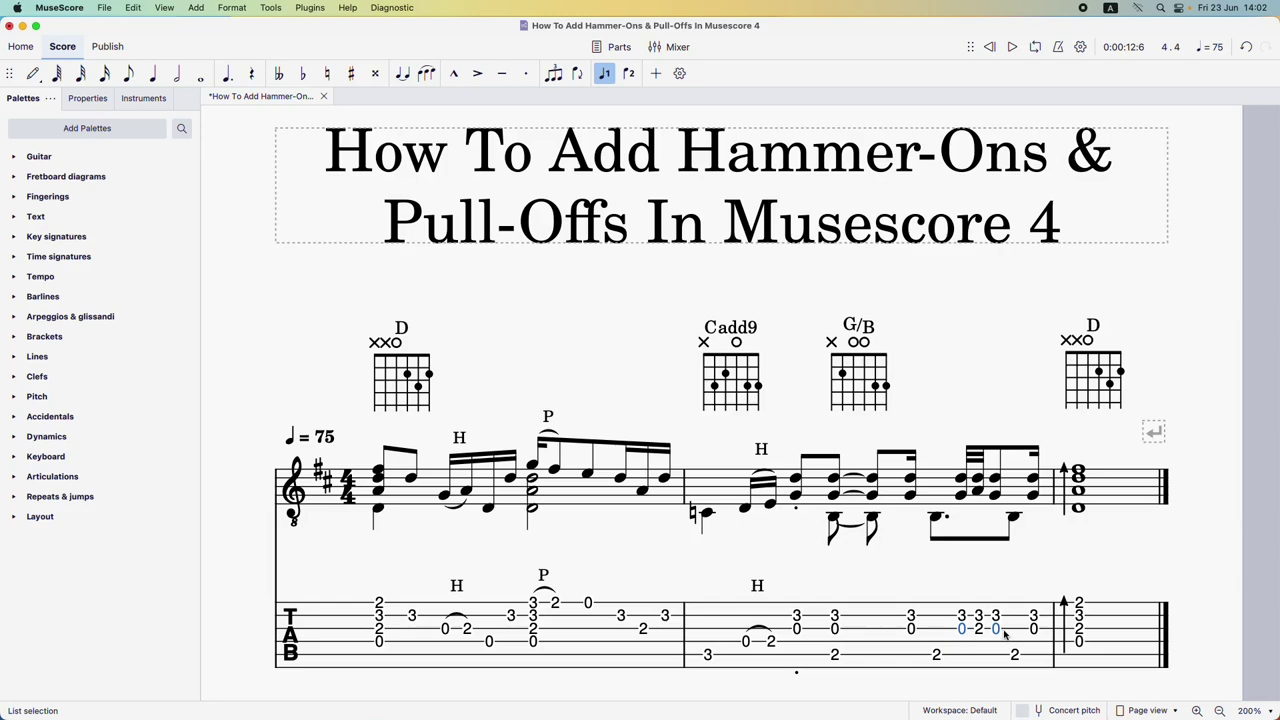
pyautogui.click(426, 74)
pyautogui.click(948, 594)
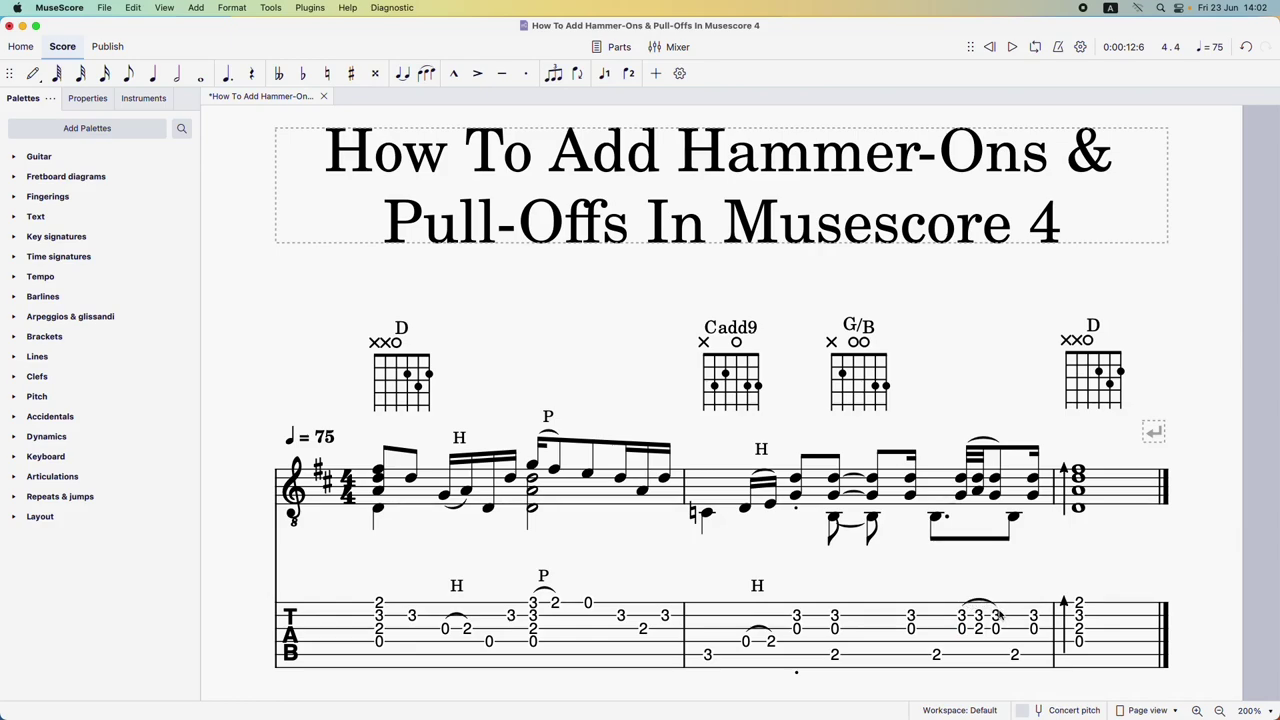
# Step: Paste the H text onto the first slurred note on beat 4 of bar 2 in the tablature and nudge it close above the slur
pyautogui.click(964, 629)
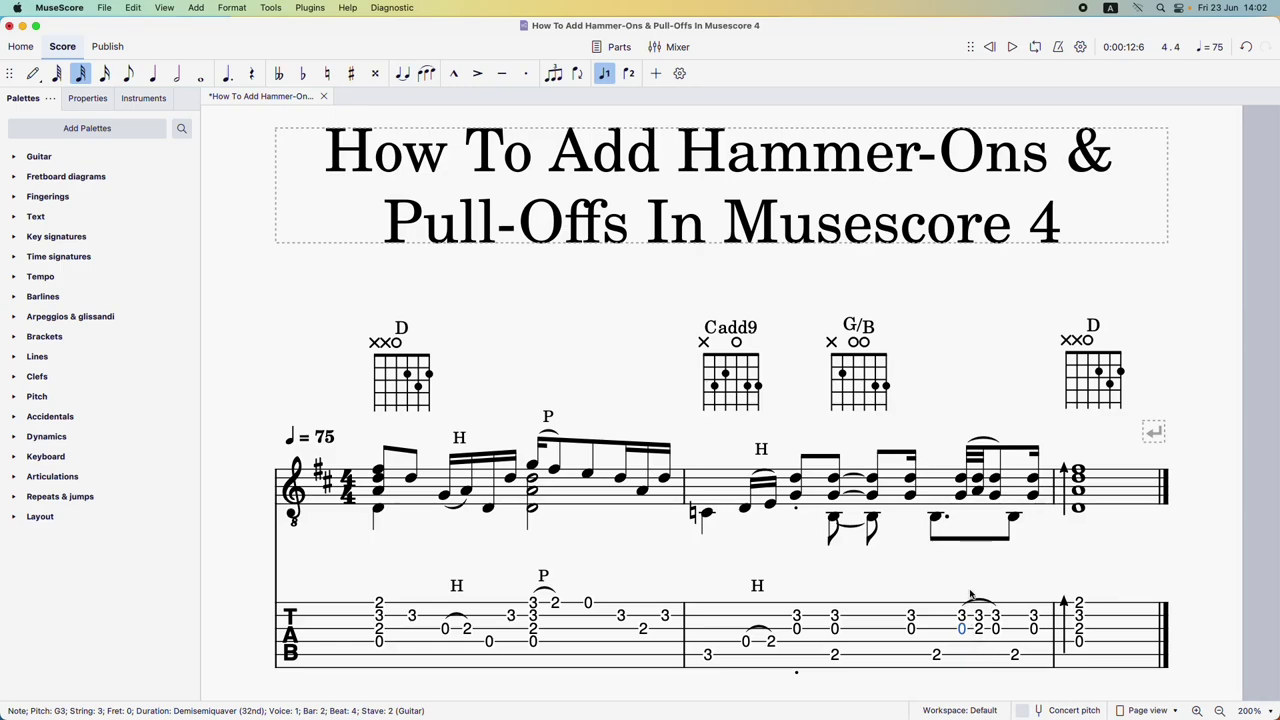
pyautogui.write('H')
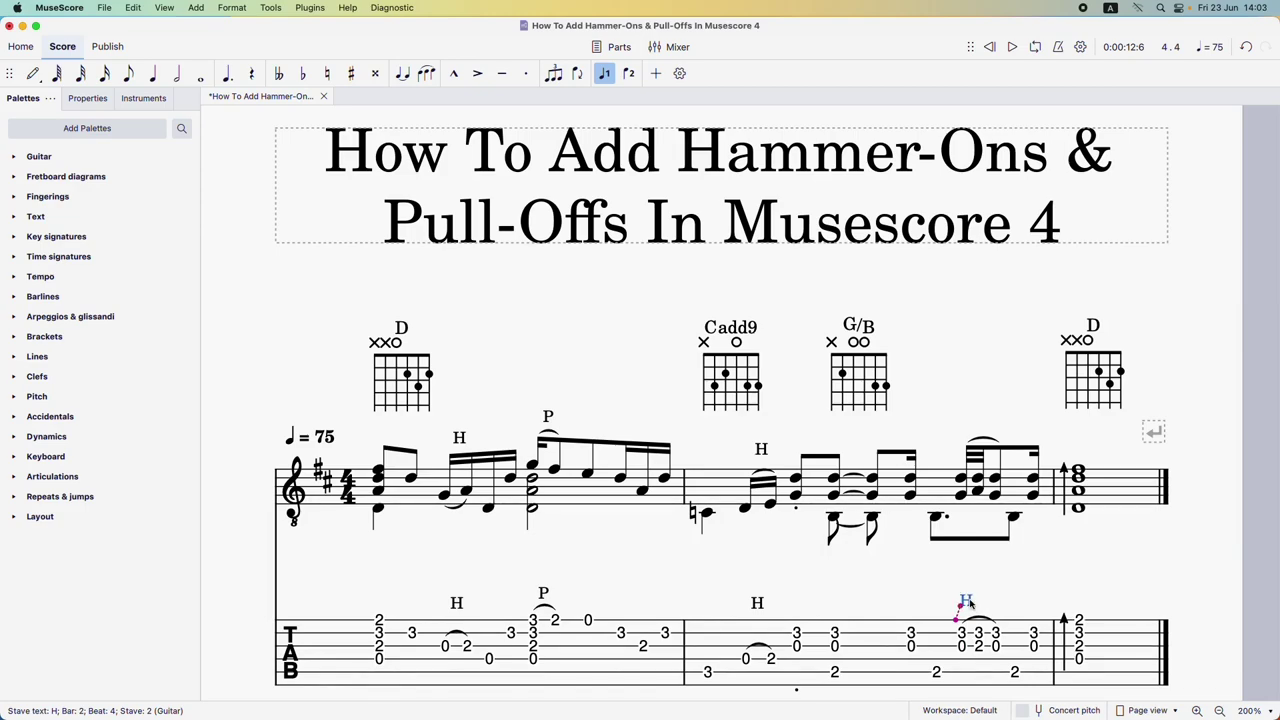
pyautogui.moveTo(969, 601); pyautogui.dragTo(972, 605)
# Step: Paste the H text onto the top D note on beat 4 of bar 2 in the standard stave and position it above the slur's start
pyautogui.scroll(-2, 1008, 603)
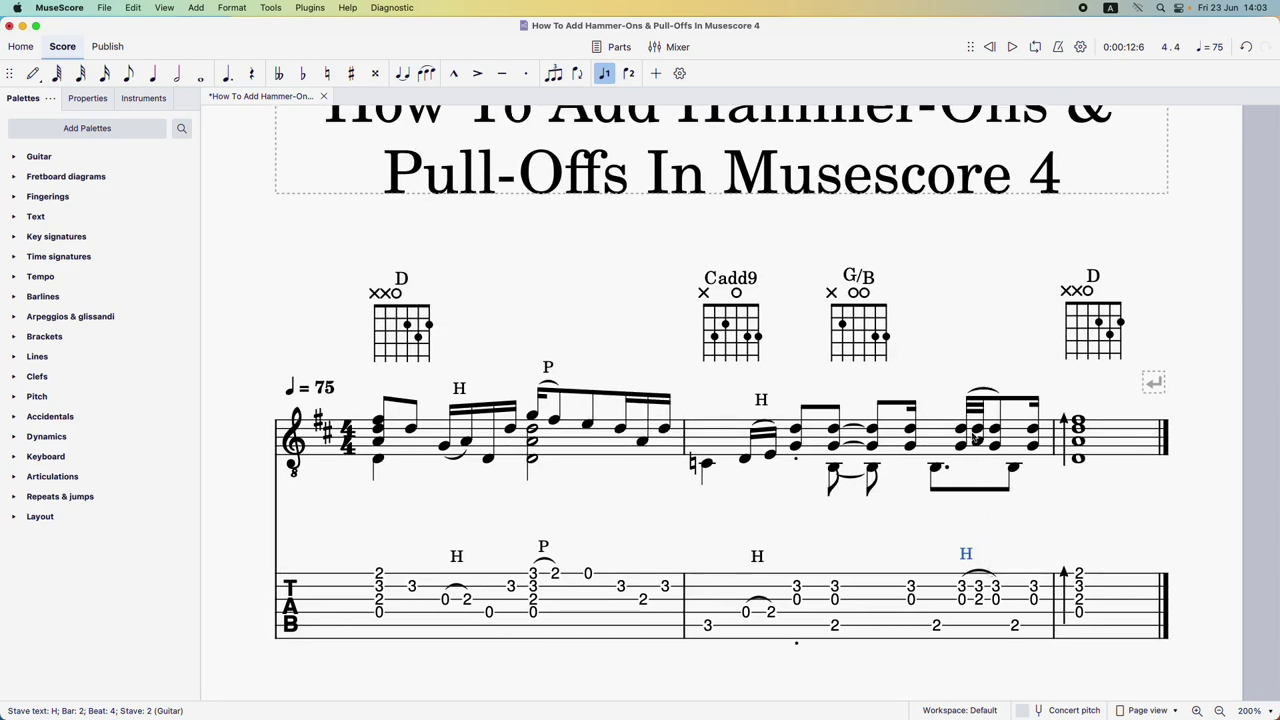
pyautogui.click(962, 430)
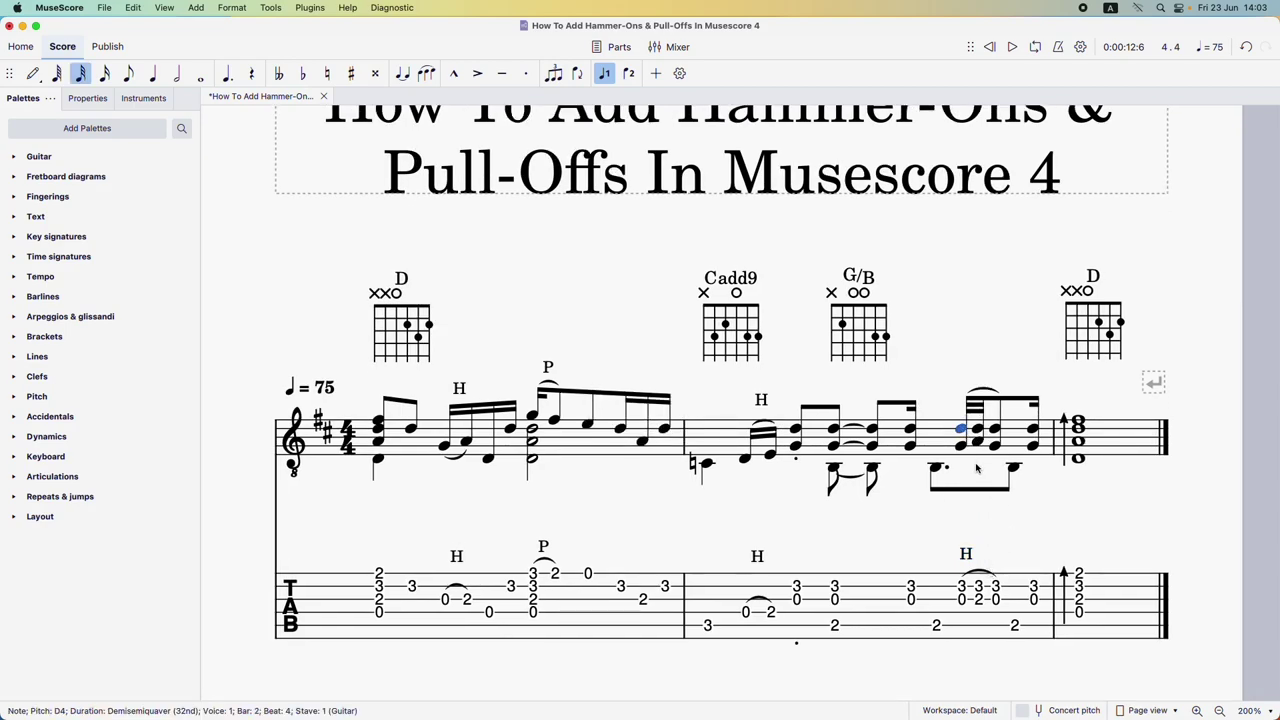
pyautogui.write('H')
pyautogui.moveTo(971, 375); pyautogui.dragTo(971, 376)
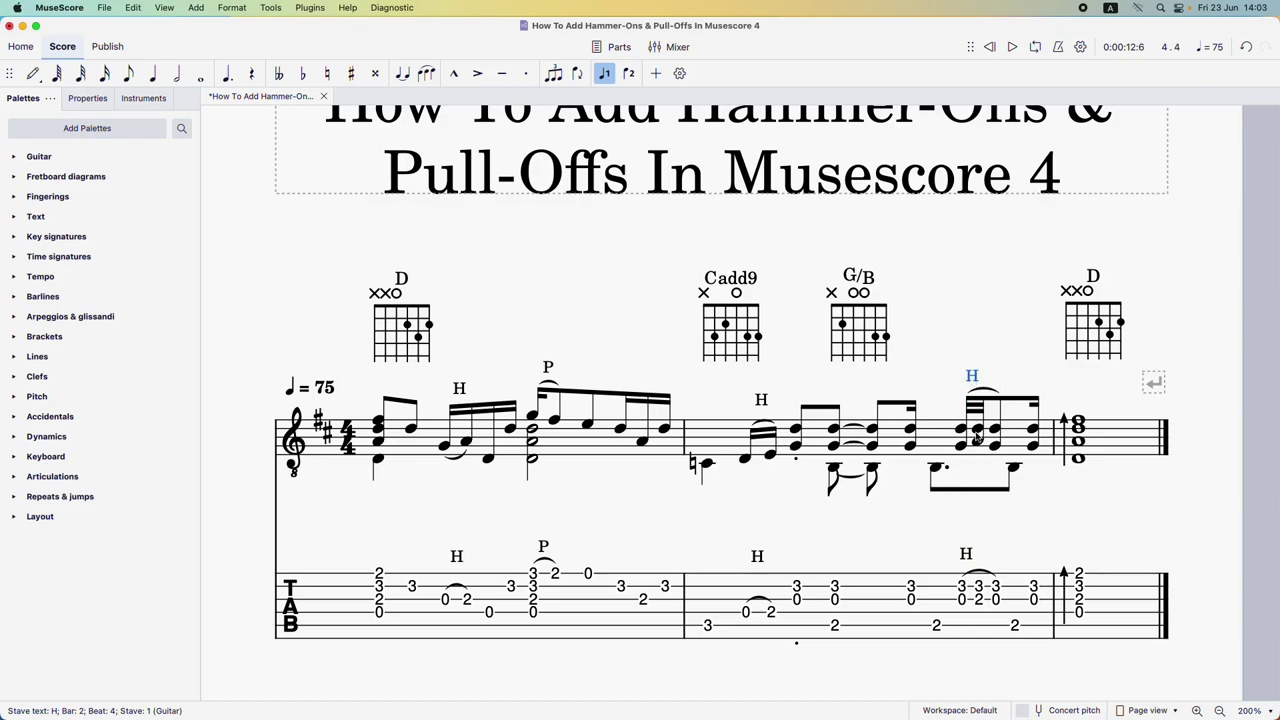
# Step: Copy the tablature's P text from bar 1 onto the last slurred chord of bar 2 and move it beside the H text
pyautogui.click(544, 549)
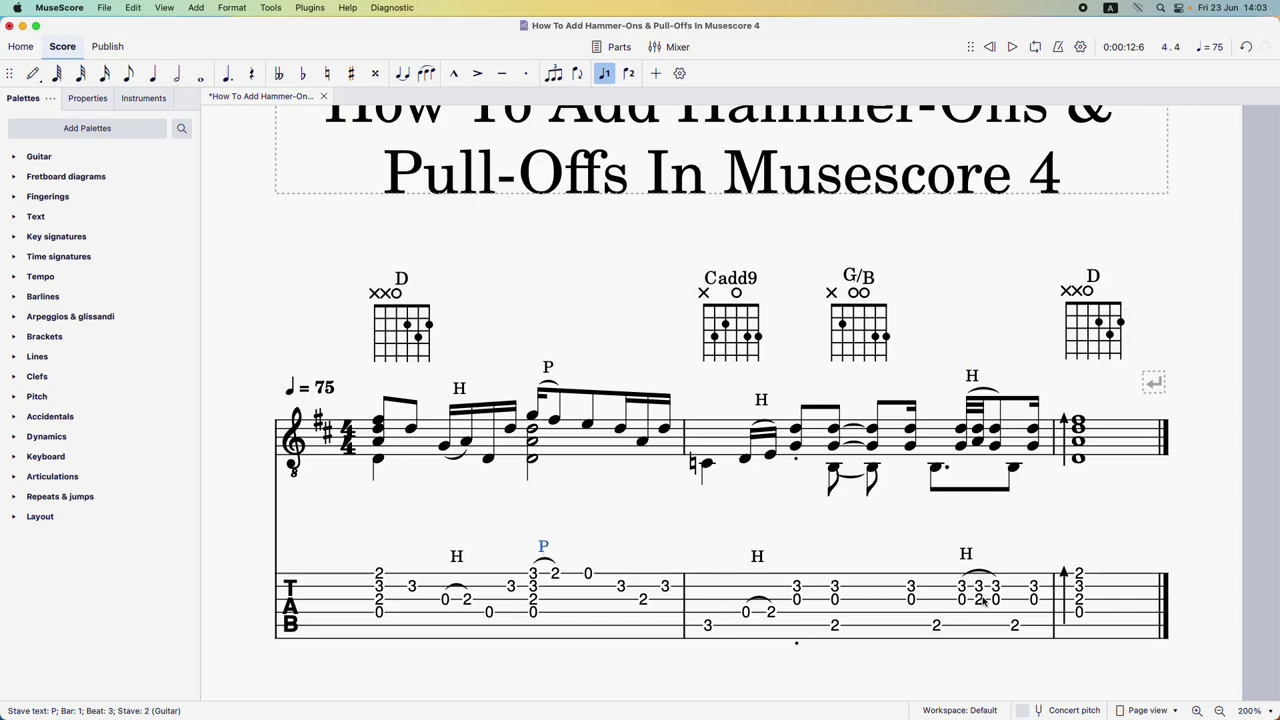
pyautogui.click(1002, 587)
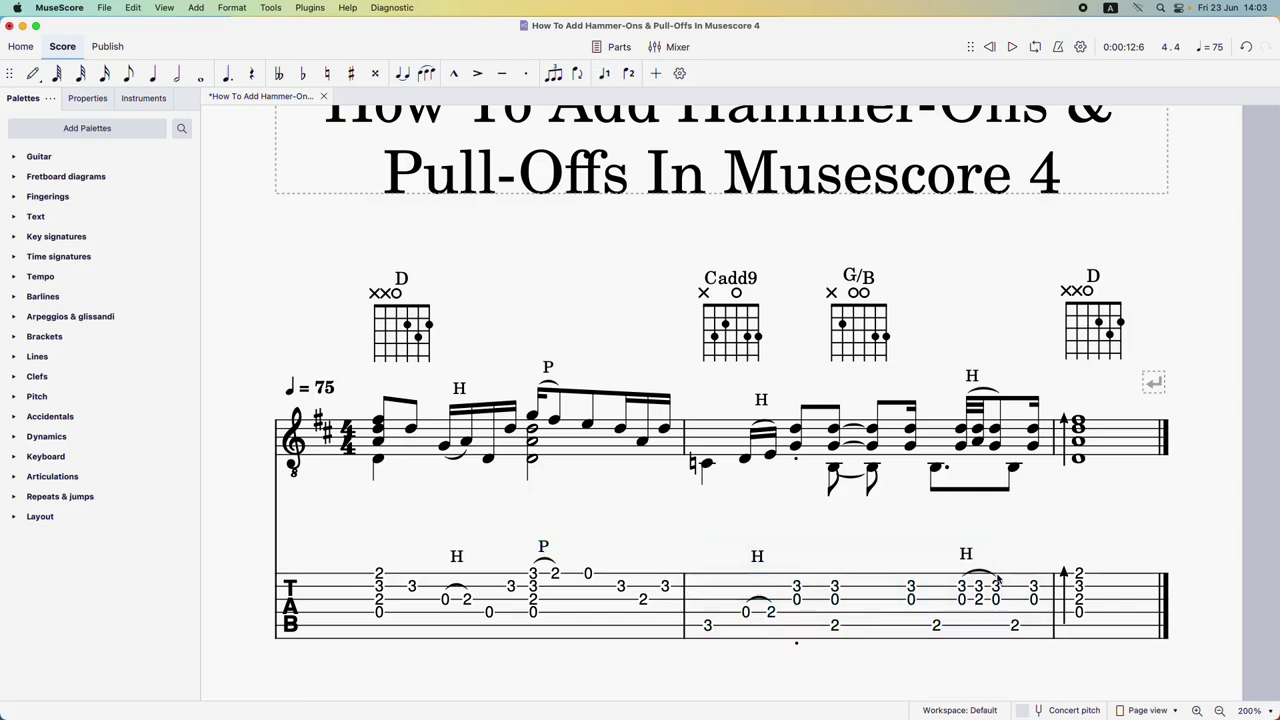
pyautogui.click(999, 588)
pyautogui.write('P')
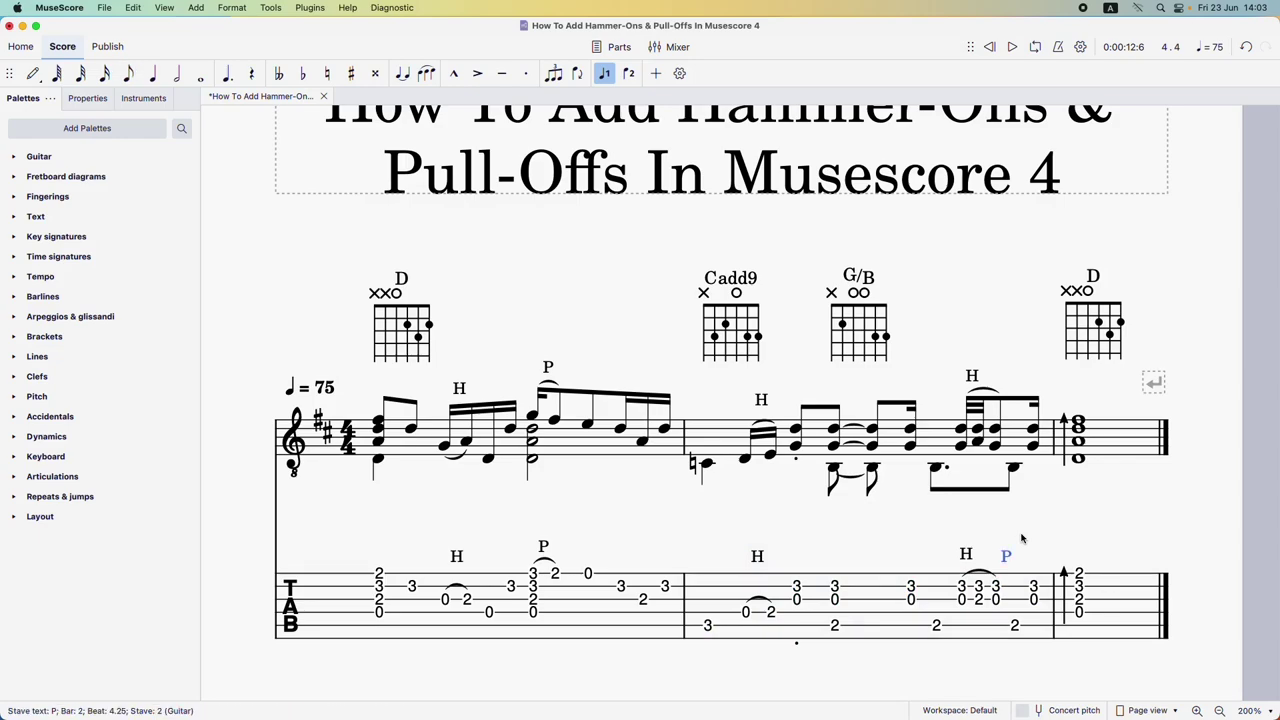
pyautogui.moveTo(1001, 552); pyautogui.dragTo(986, 555)
pyautogui.moveTo(986, 556); pyautogui.dragTo(988, 555)
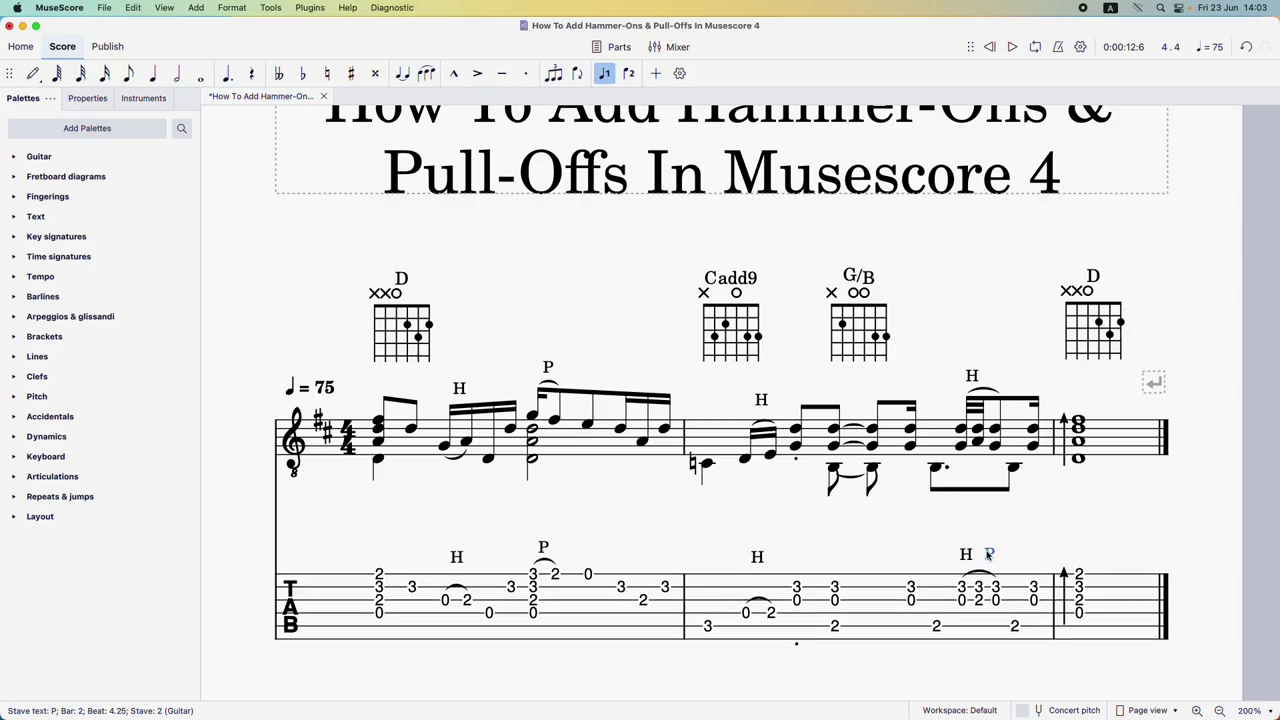
# Step: Paste the P text onto the last slurred chord's D note of bar 2 in the standard stave and align it beside the H text
pyautogui.click(996, 430)
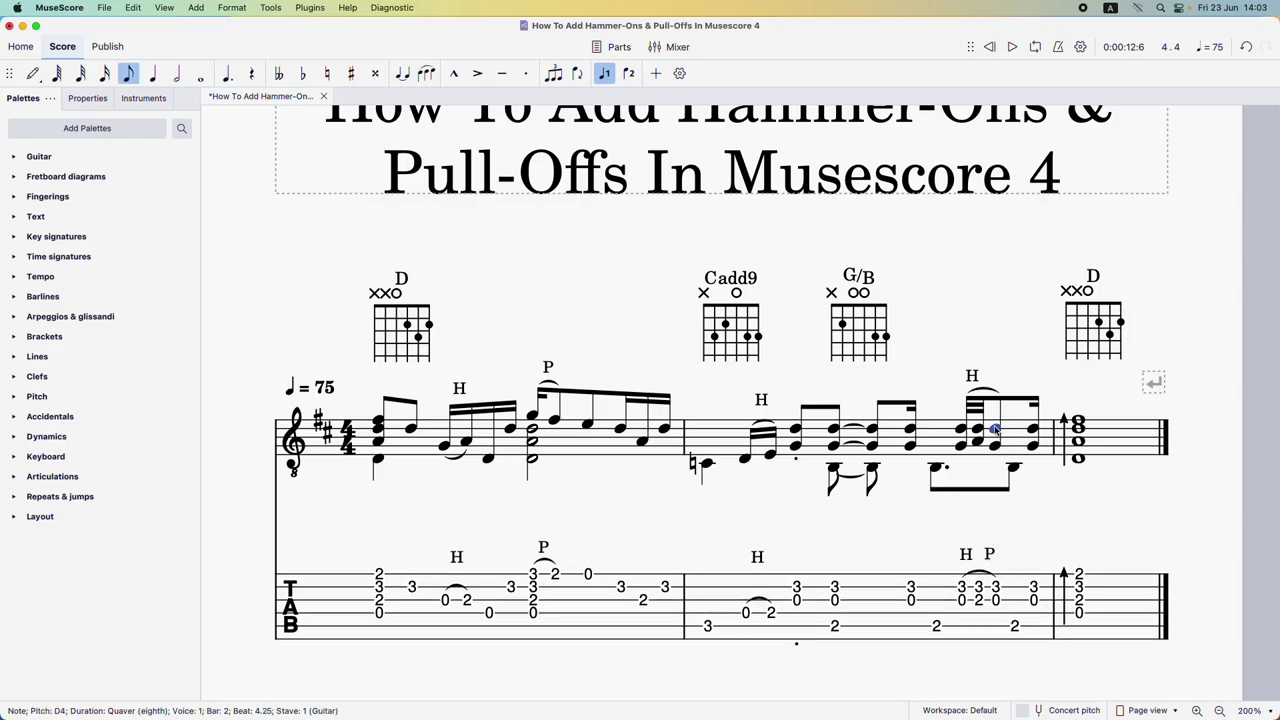
pyautogui.write('P')
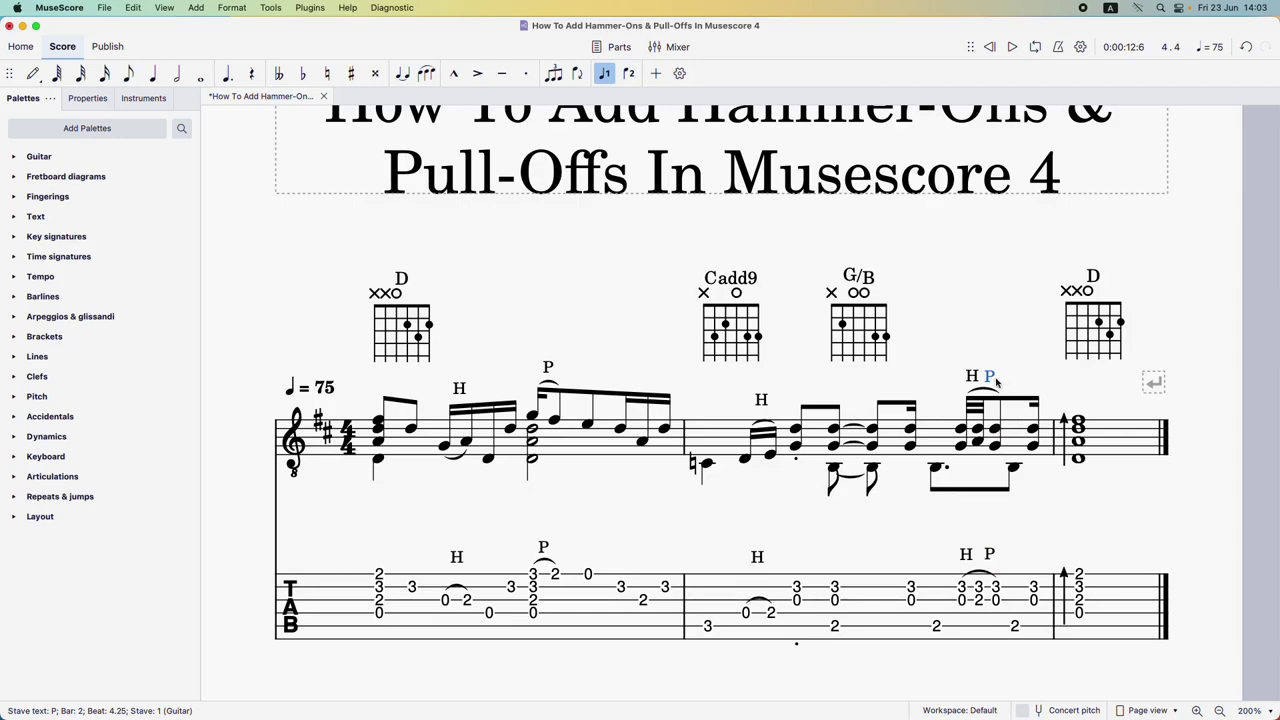
pyautogui.moveTo(989, 376); pyautogui.dragTo(992, 376)
pyautogui.click(966, 340)
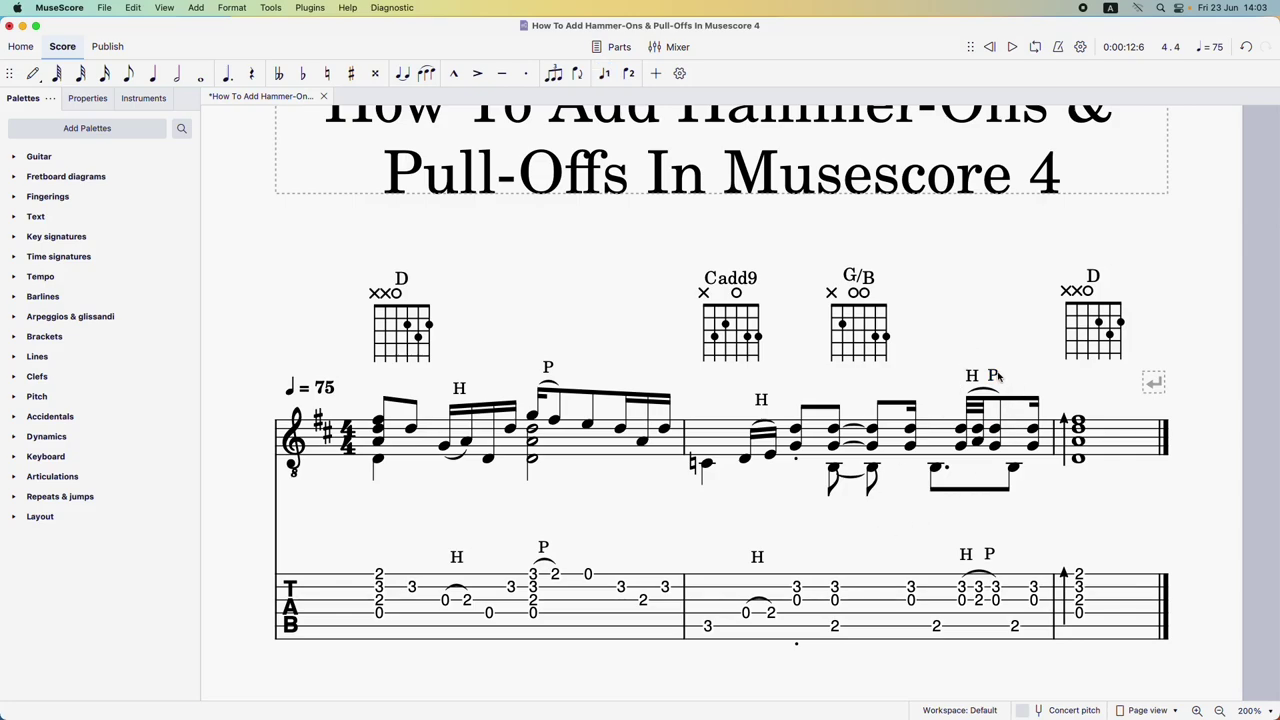
pyautogui.click(994, 375)
pyautogui.moveTo(996, 376); pyautogui.dragTo(996, 374)
# Step: Play back the score from the beginning to check the hammer-ons and pull-offs
pyautogui.click(300, 279)
pyautogui.press('space')
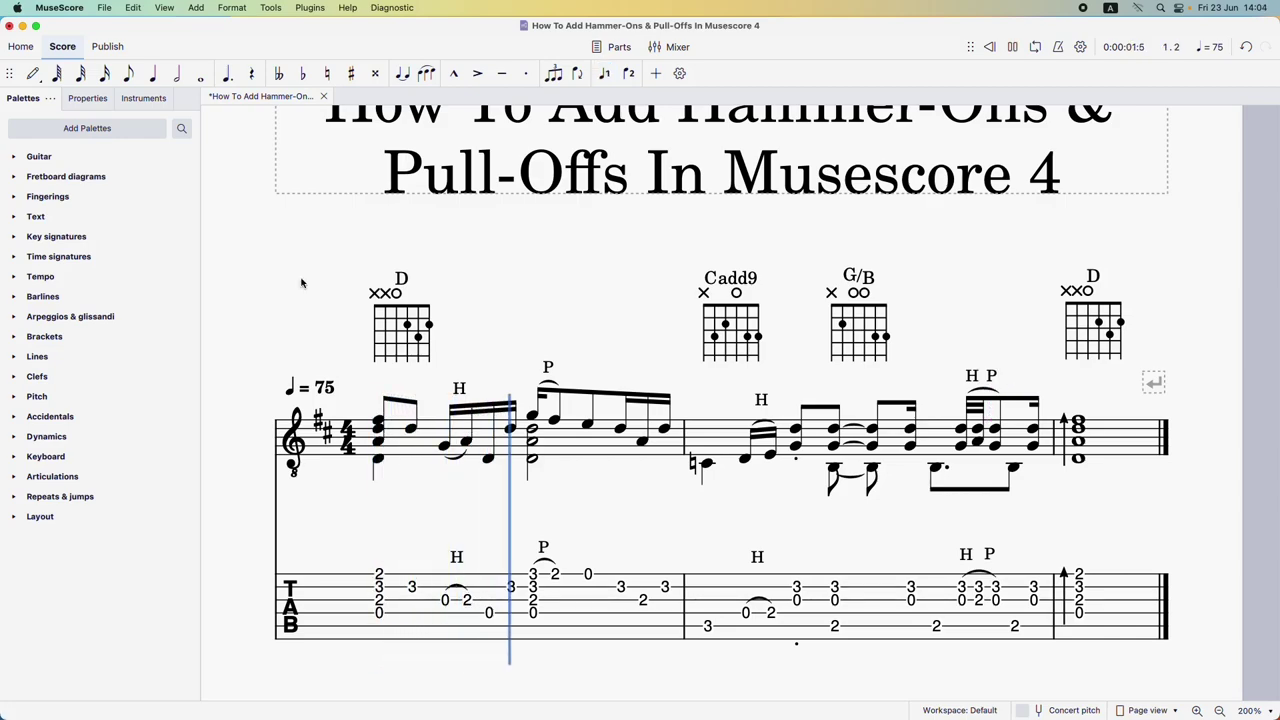